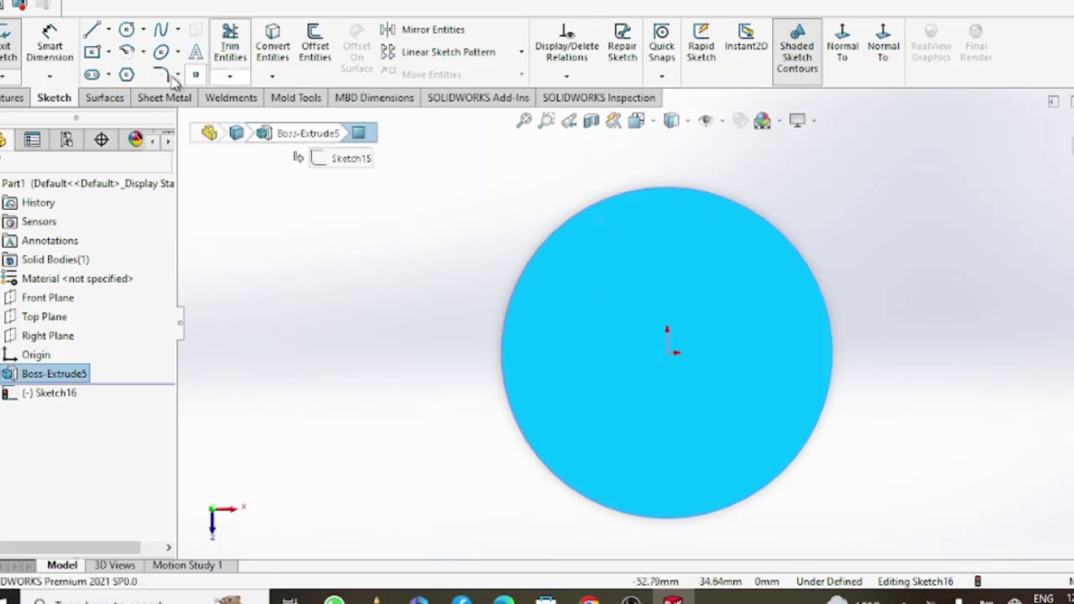
- Draw a circle centred on the origin and dimension its diameter to 30 mm
click(126, 29)
click(669, 353)
click(730, 396)
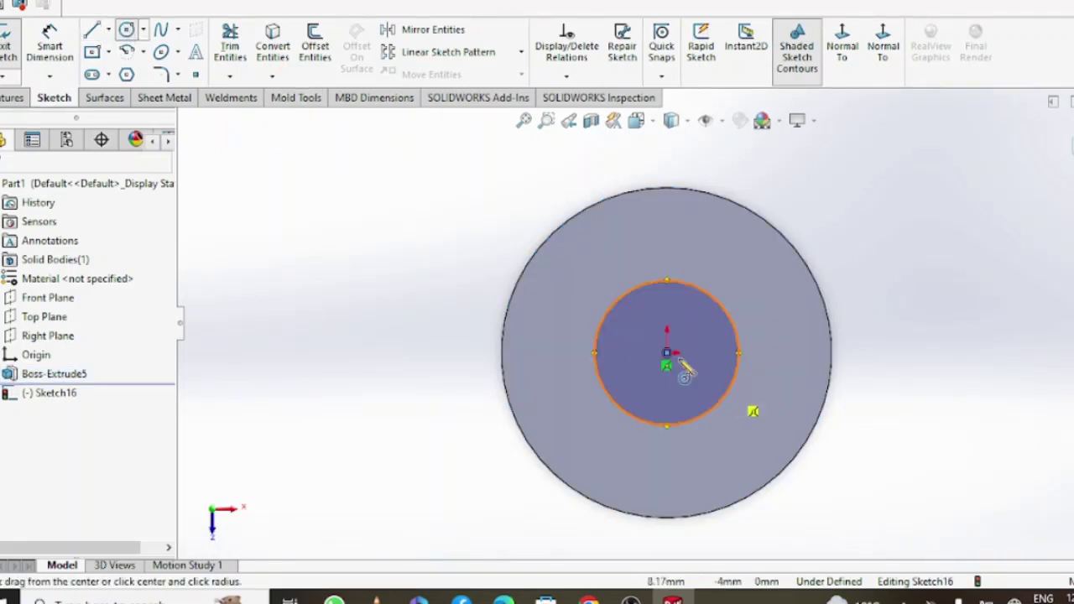
key(Escape)
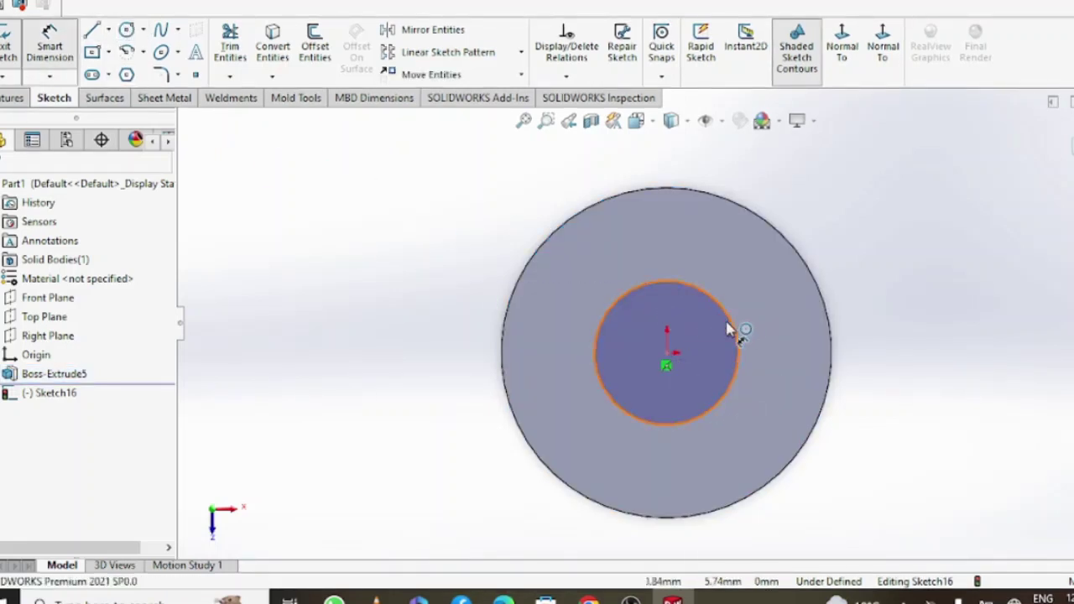
click(735, 330)
click(888, 293)
text(0)
key(Return)
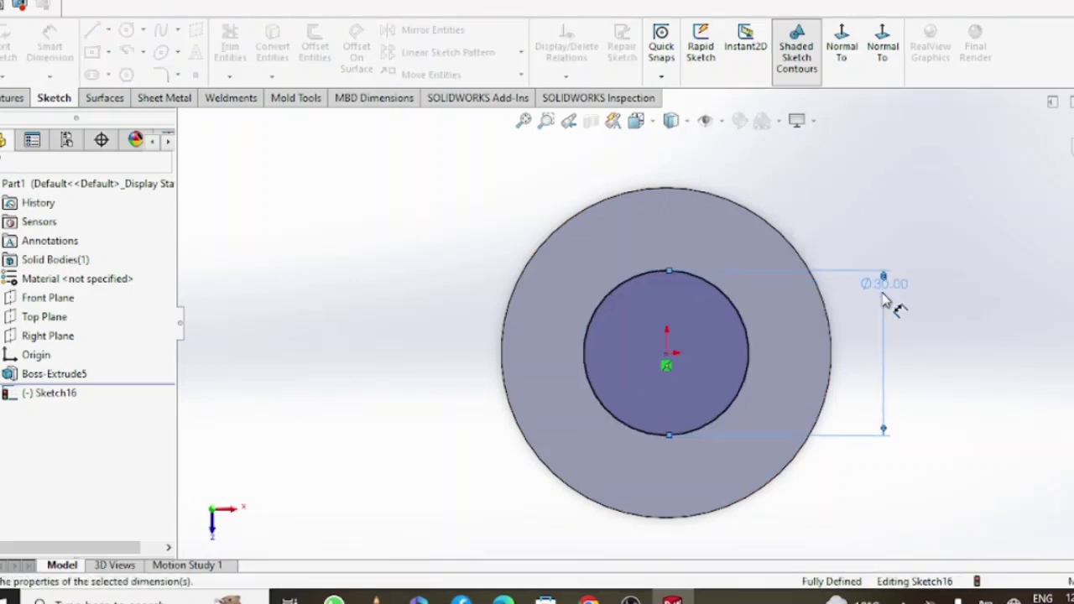
- Abandon the extruded cut, undoing the hole sketch and the previous cylinder extrusion
scroll(844, 324, down, 2)
scroll(845, 324, up, 5)
click(17, 97)
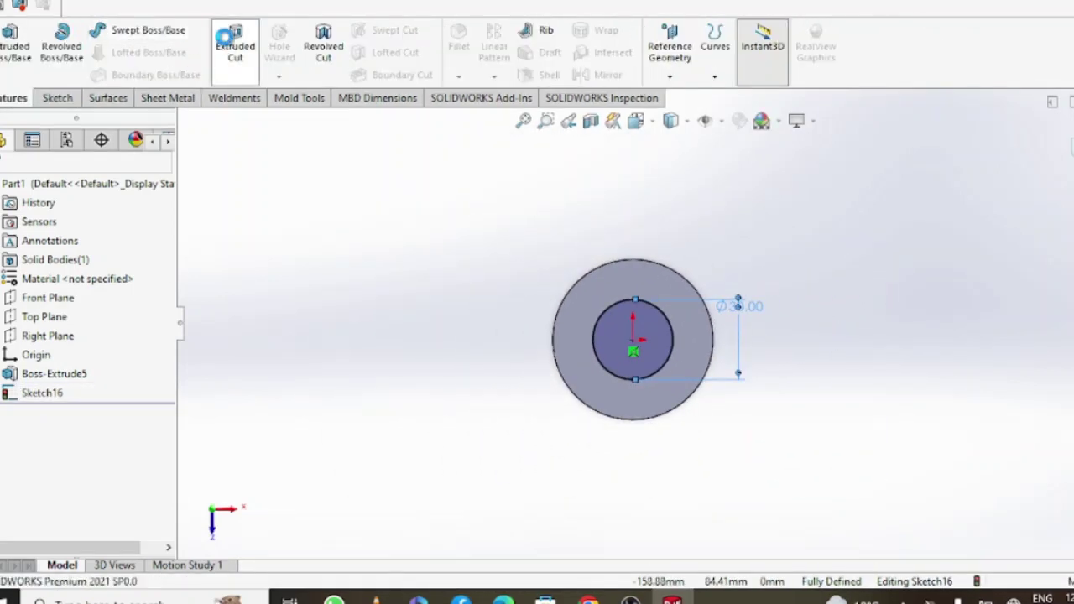
click(235, 46)
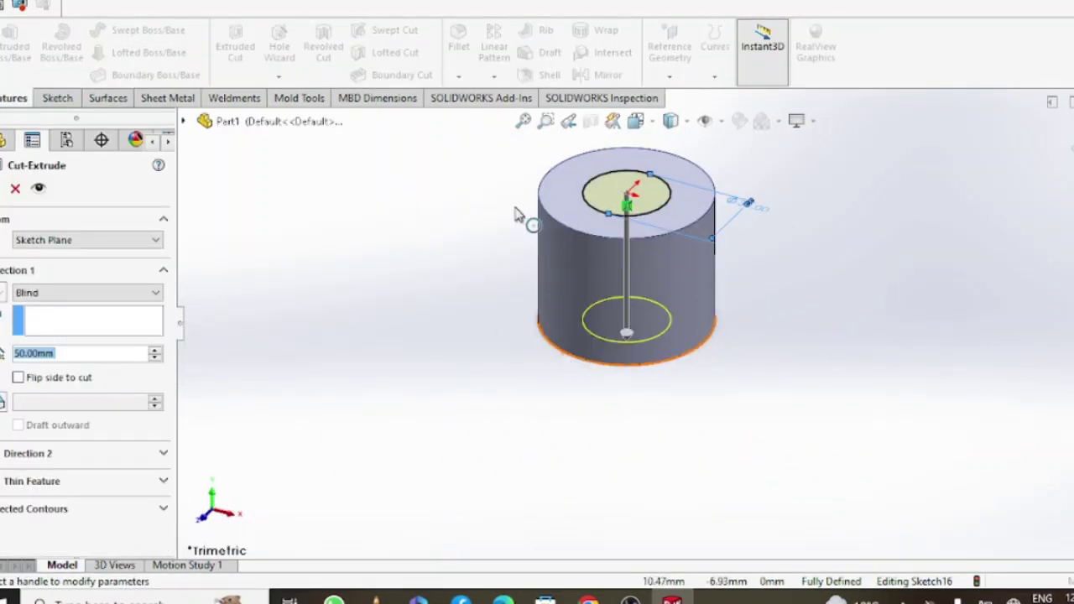
click(15, 188)
key(ctrl+z)
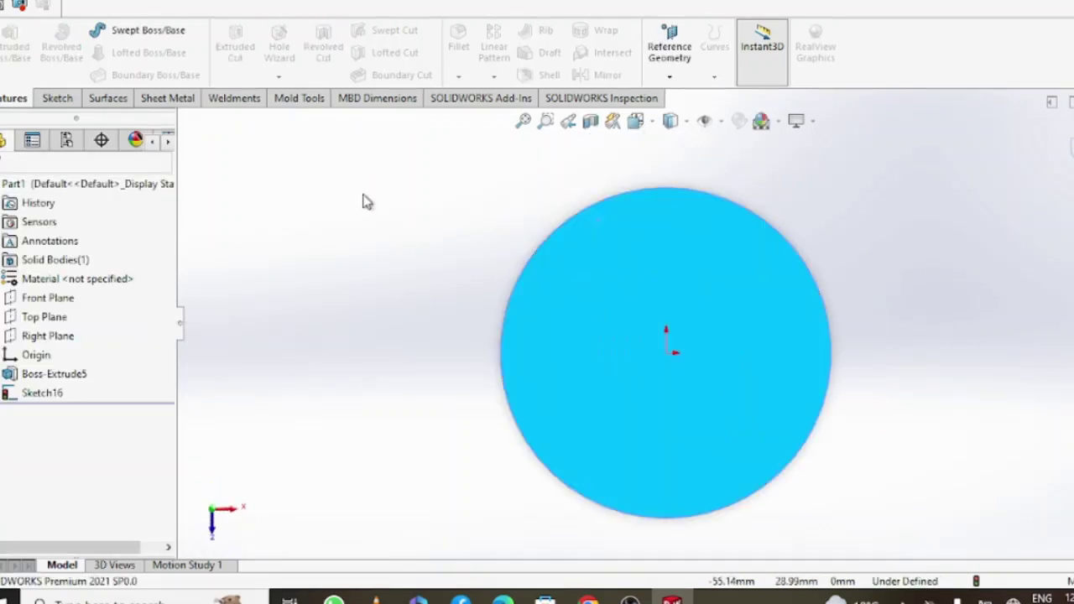
key(ctrl+z)
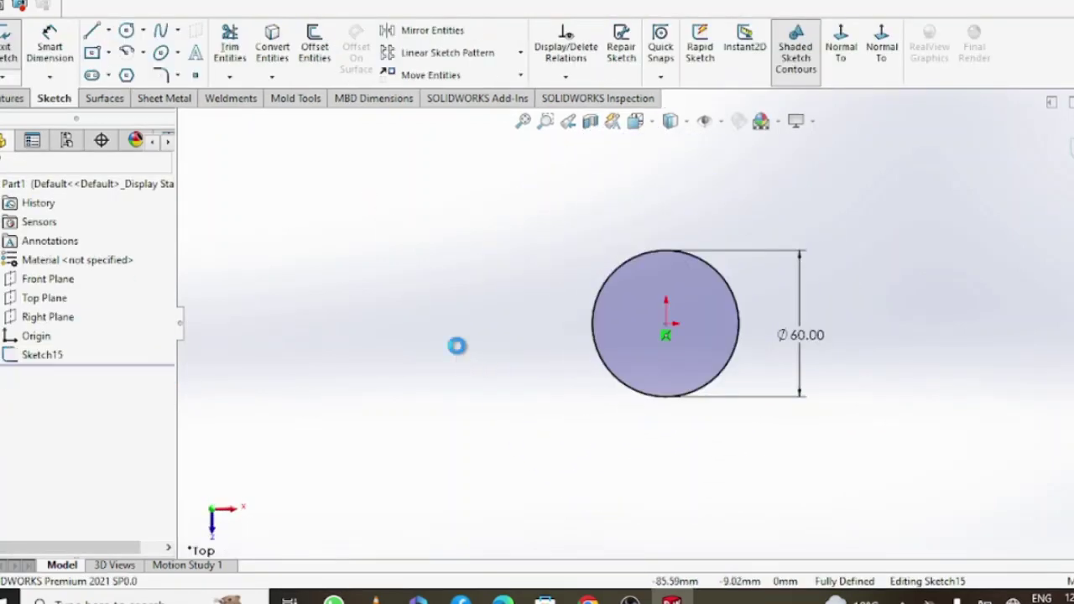
- Extrude the Ø60 circle 50 mm Mid Plane into a cylinder
click(12, 98)
click(4, 52)
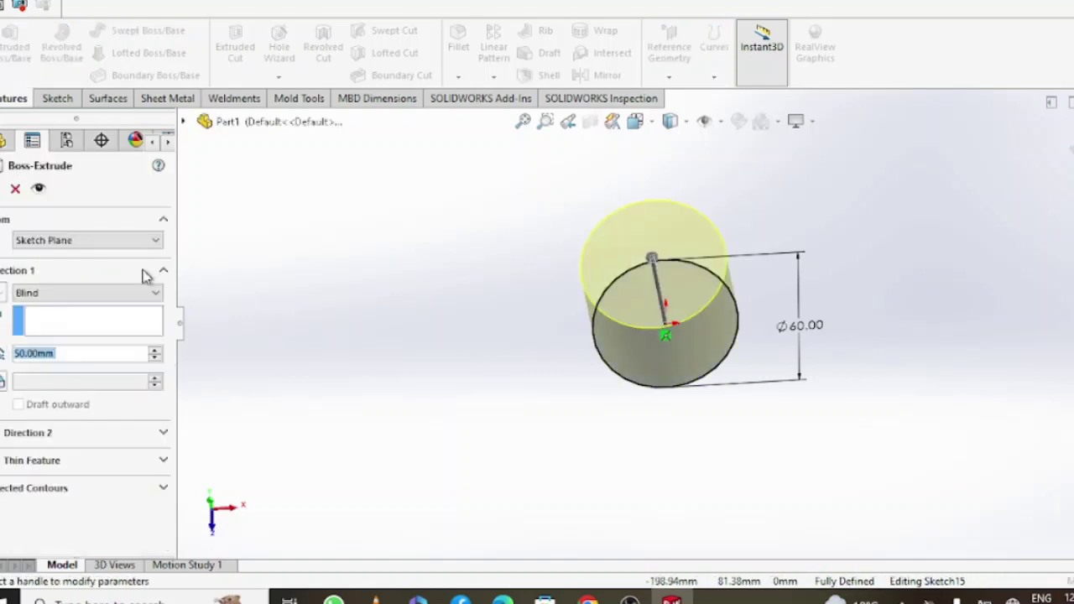
click(123, 302)
click(95, 372)
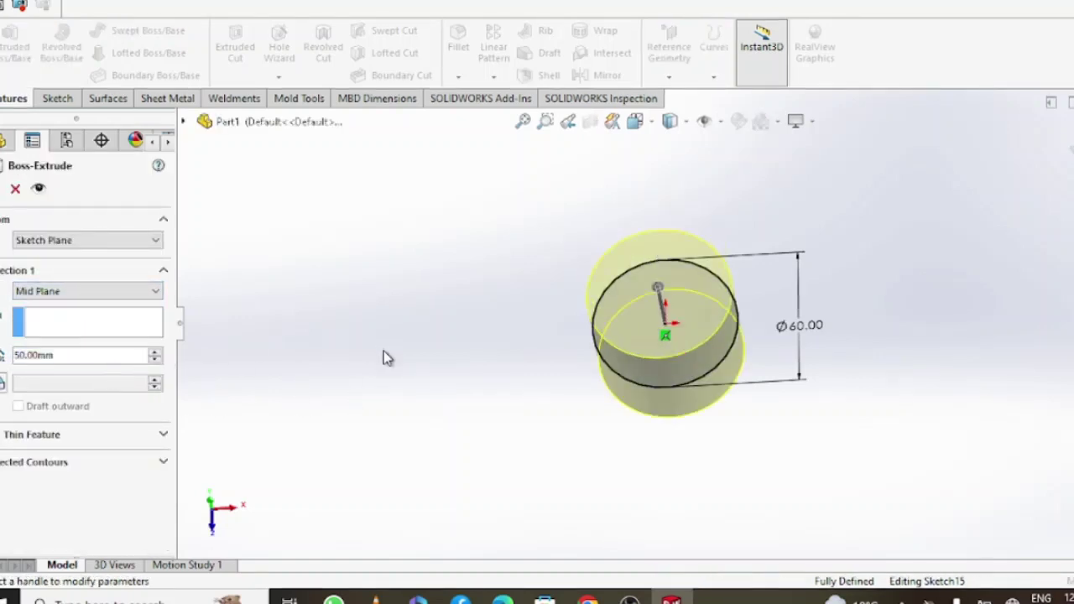
middle_drag(383, 351, 405, 218)
click(4, 188)
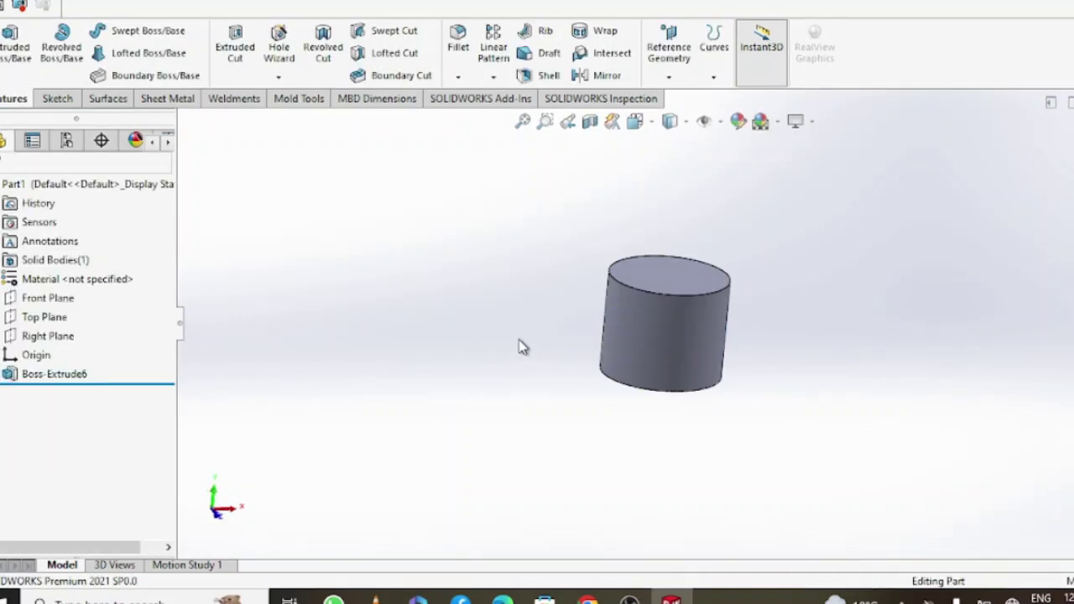
click(682, 283)
- Sketch a centred Ø22 circle on the top face and cut it through the cylinder
click(754, 224)
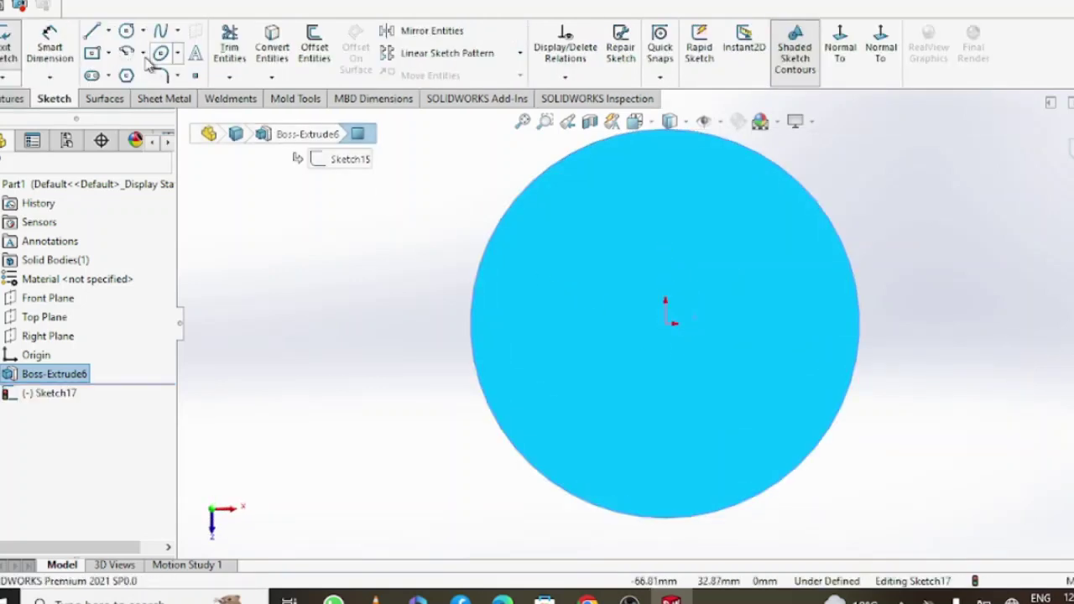
drag(665, 323, 765, 402)
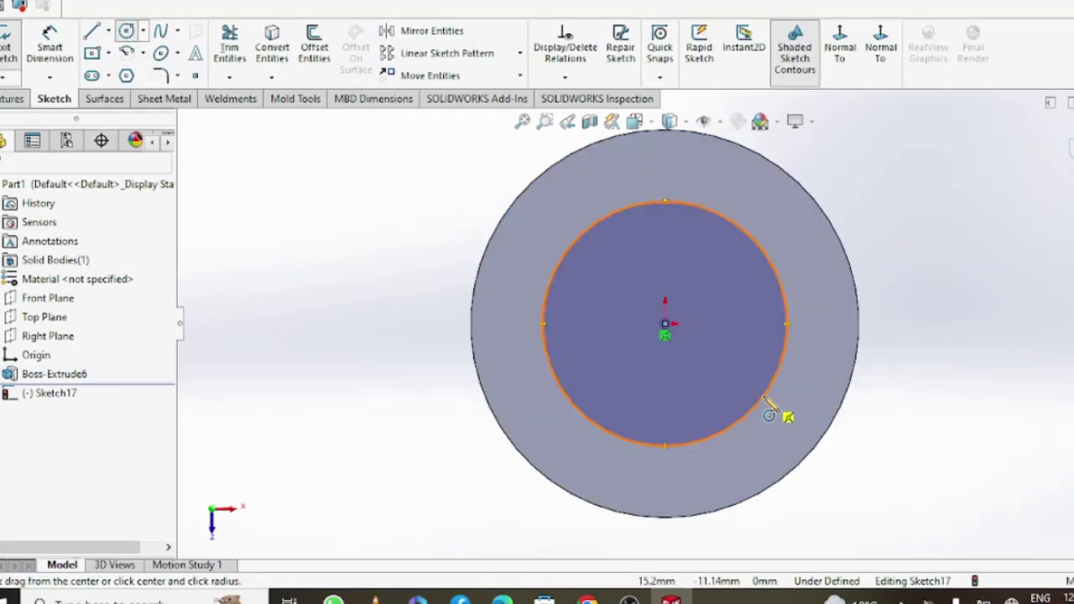
click(50, 47)
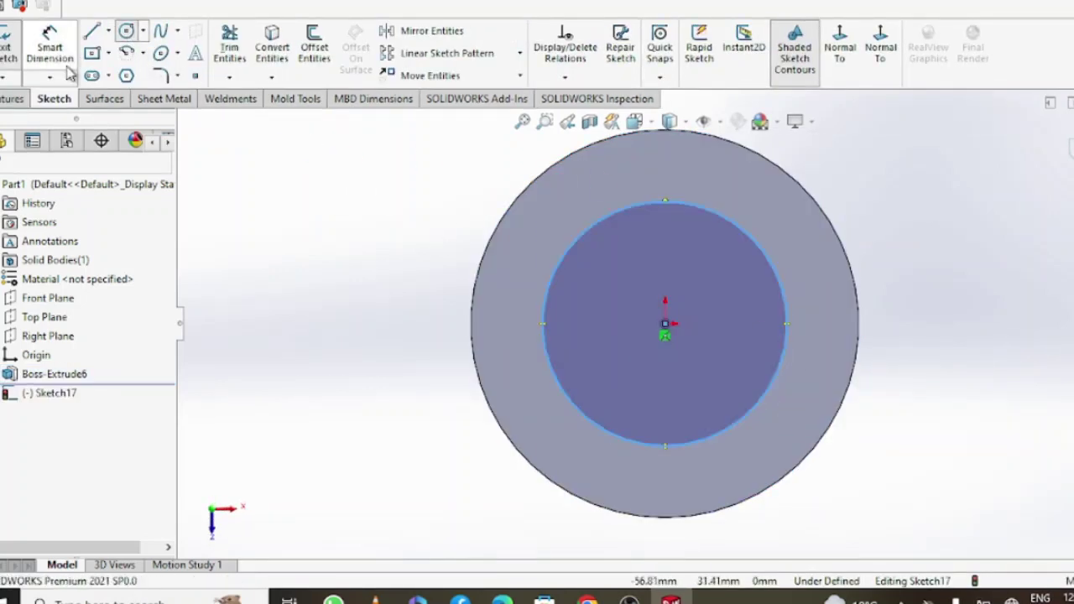
click(785, 357)
click(802, 361)
text(22)
key(Return)
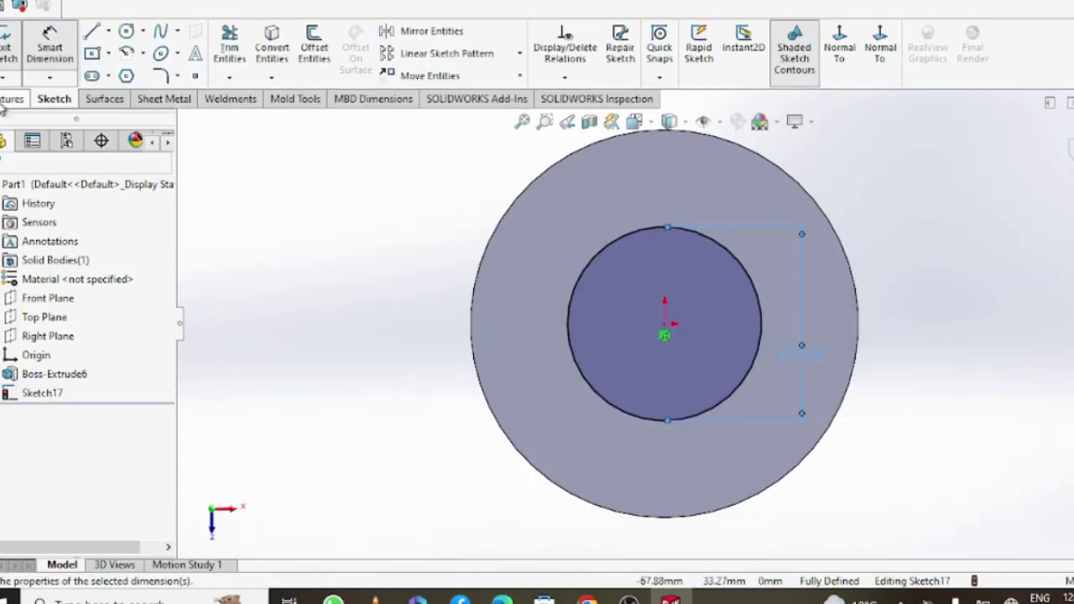
click(15, 98)
click(235, 46)
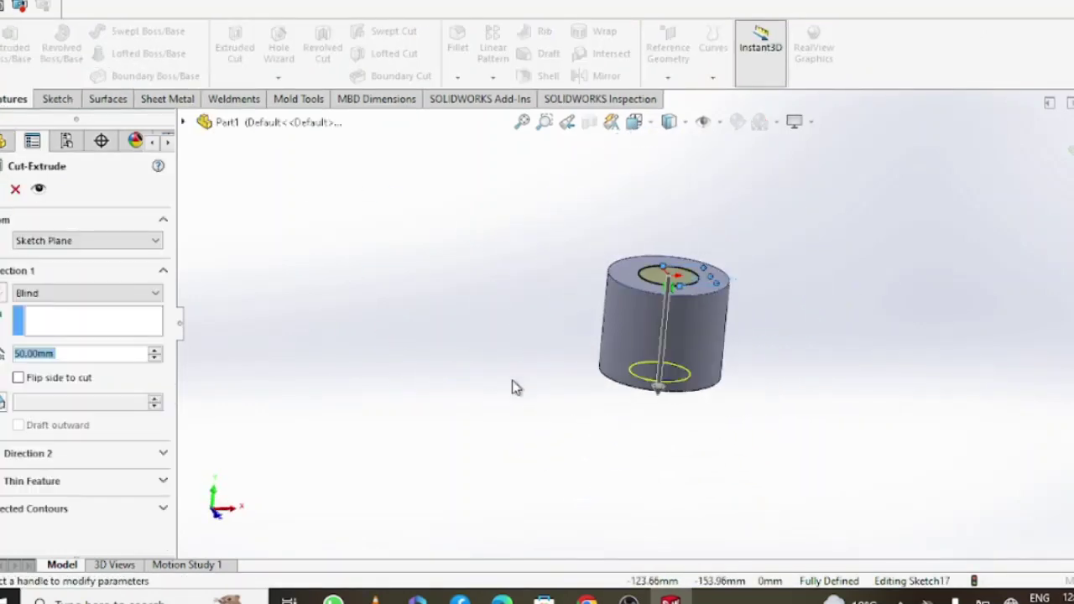
click(5, 189)
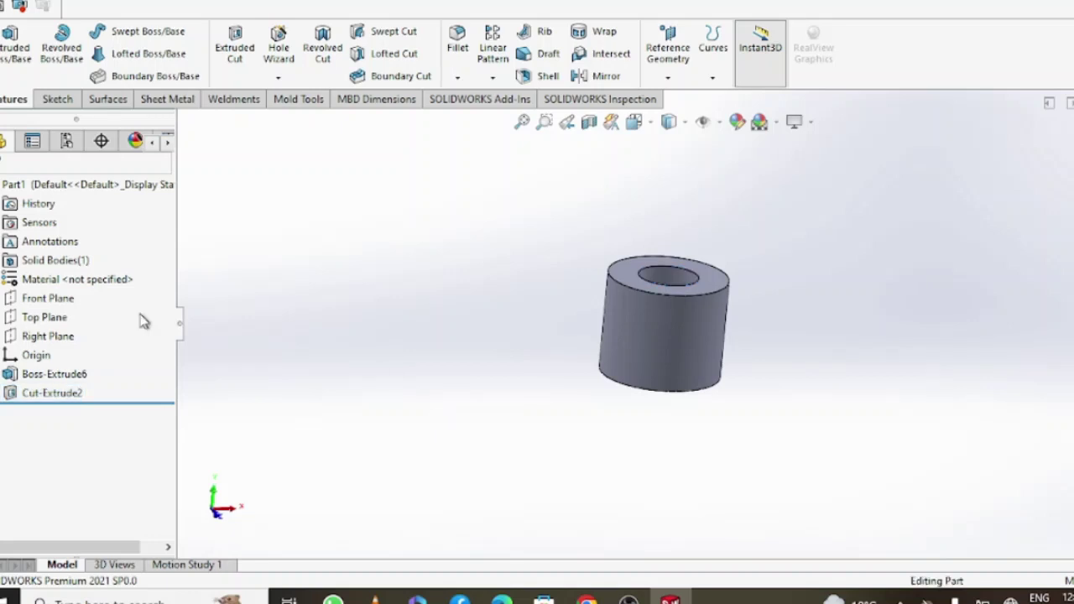
- Start a new sketch on the Top Plane and zoom in around the ring
click(37, 323)
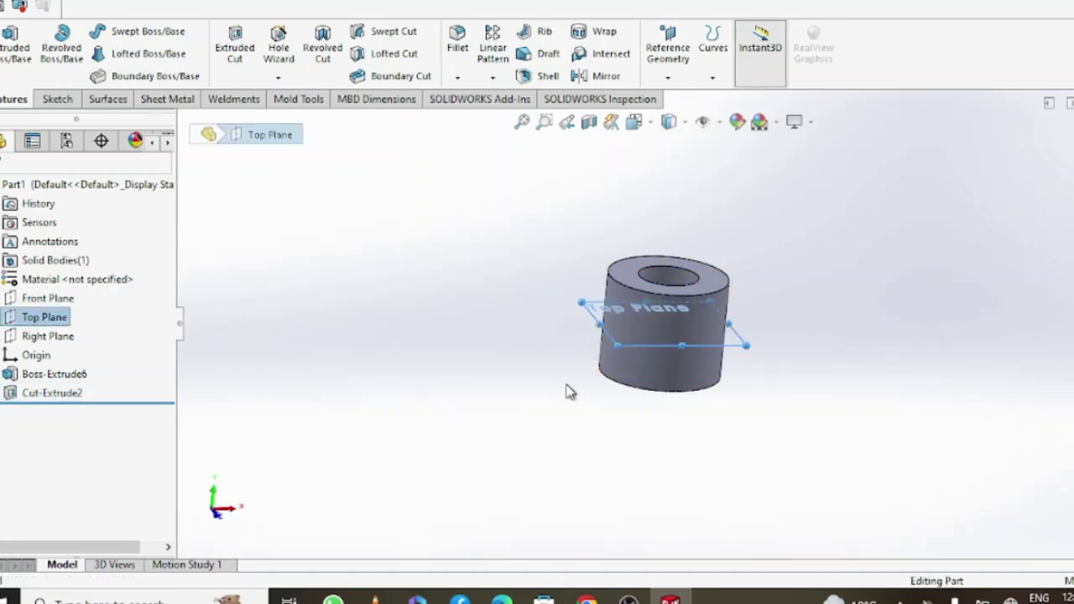
click(721, 336)
click(866, 362)
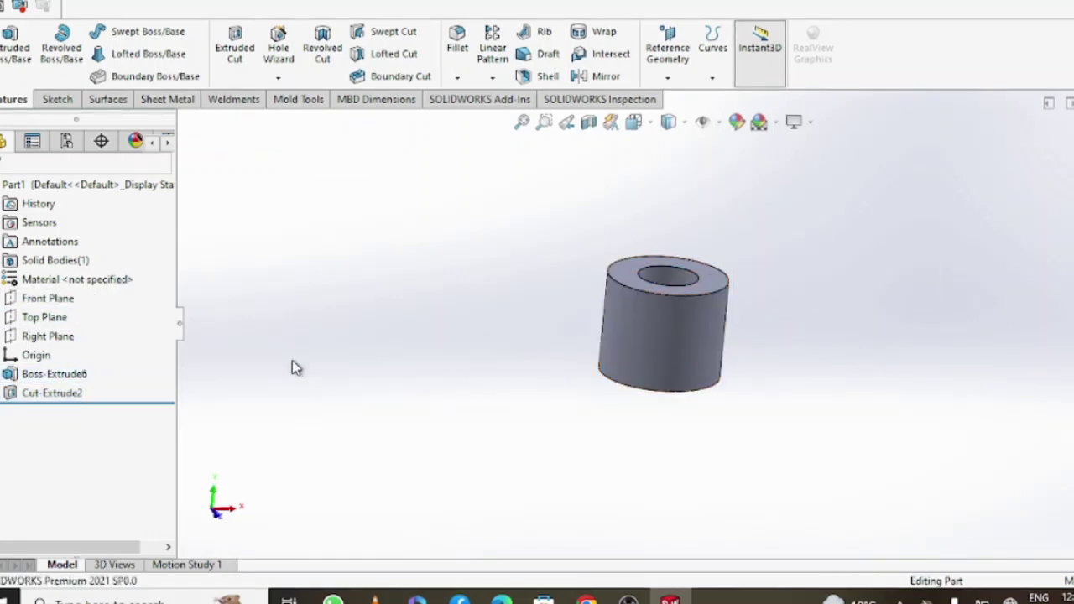
right_click(44, 317)
click(86, 285)
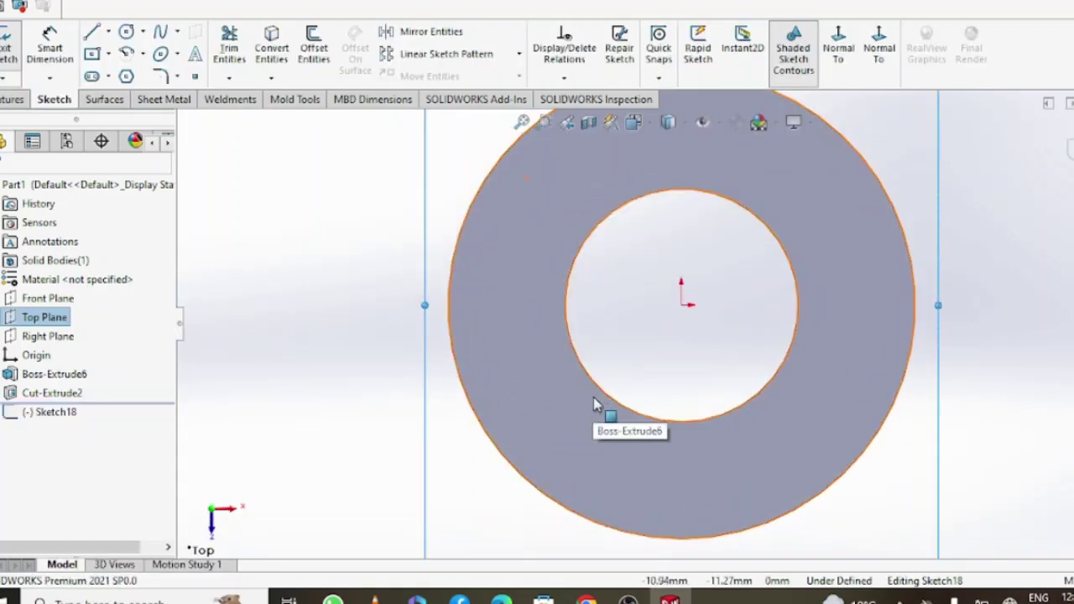
scroll(611, 398, up, 3)
scroll(624, 388, up, 1)
drag(668, 399, 689, 560)
scroll(690, 560, down, 2)
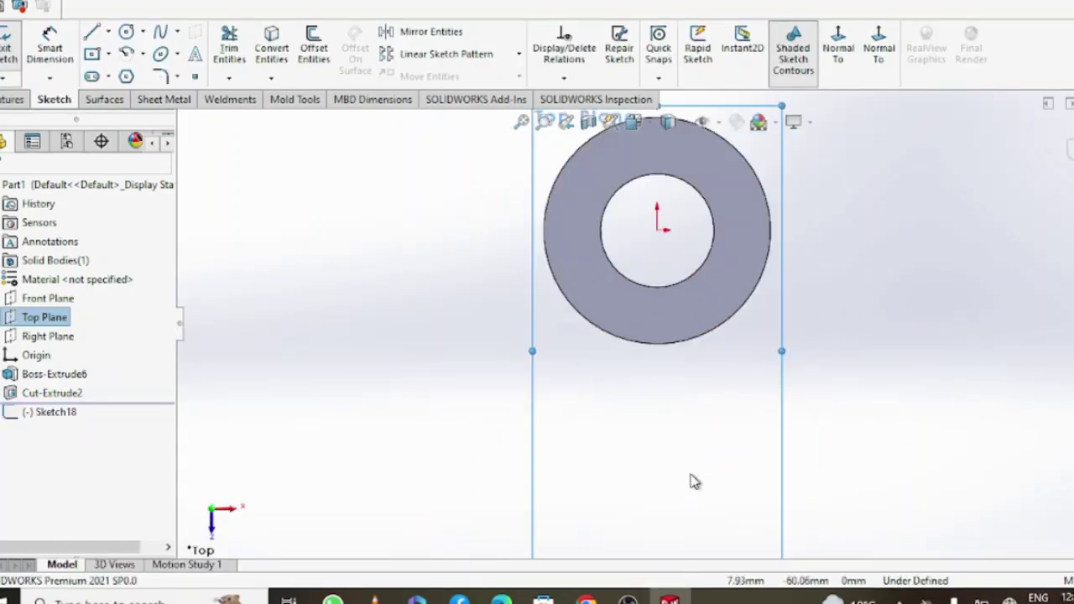
scroll(696, 479, up, 3)
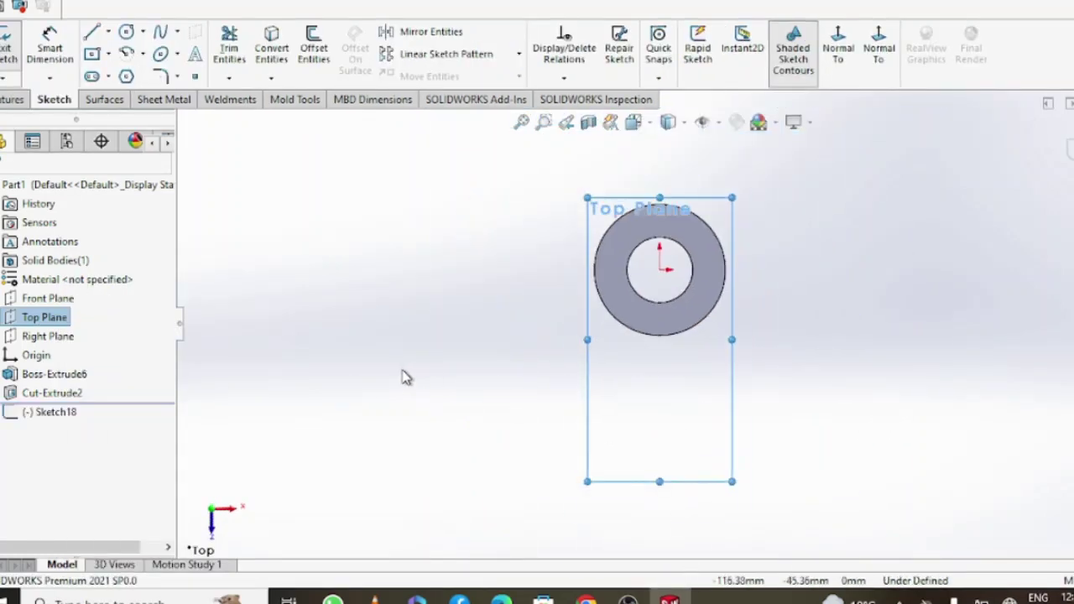
- Draw three lines from the ring's left side down, across, and up to its right side
click(594, 270)
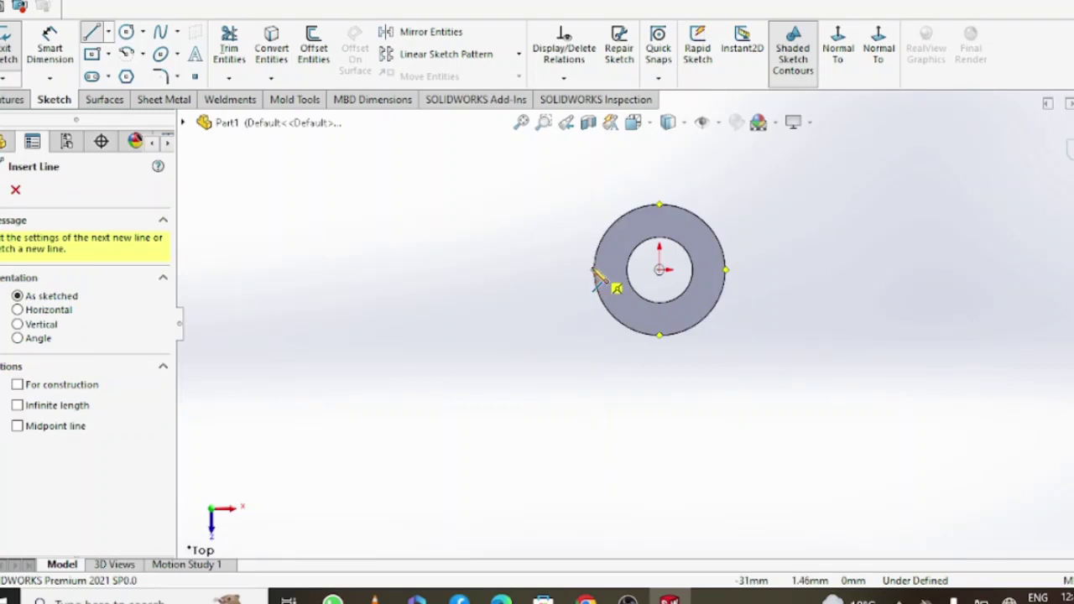
click(618, 515)
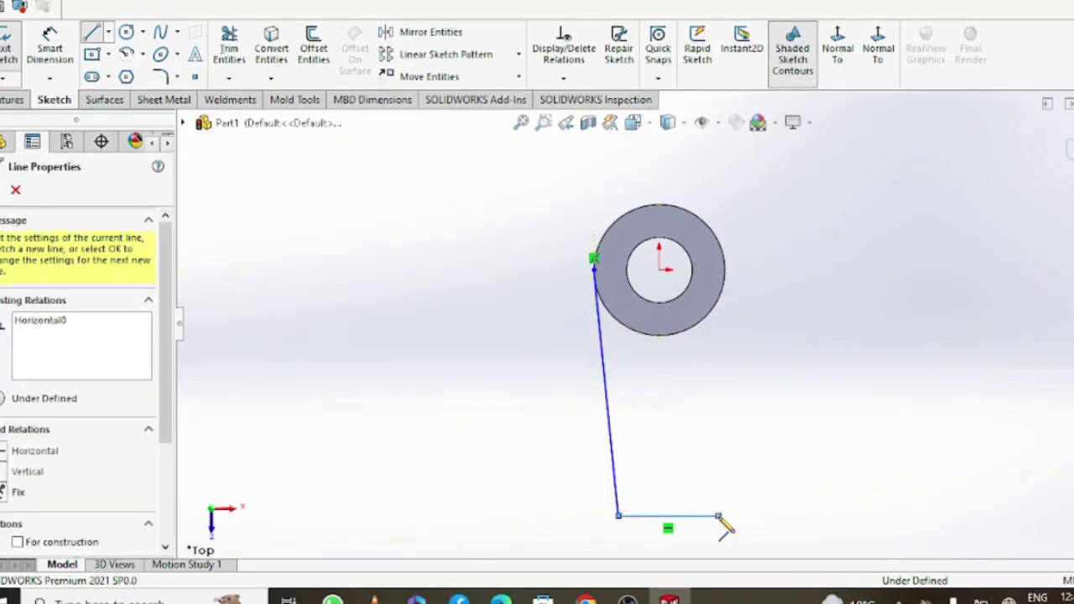
click(719, 516)
click(725, 258)
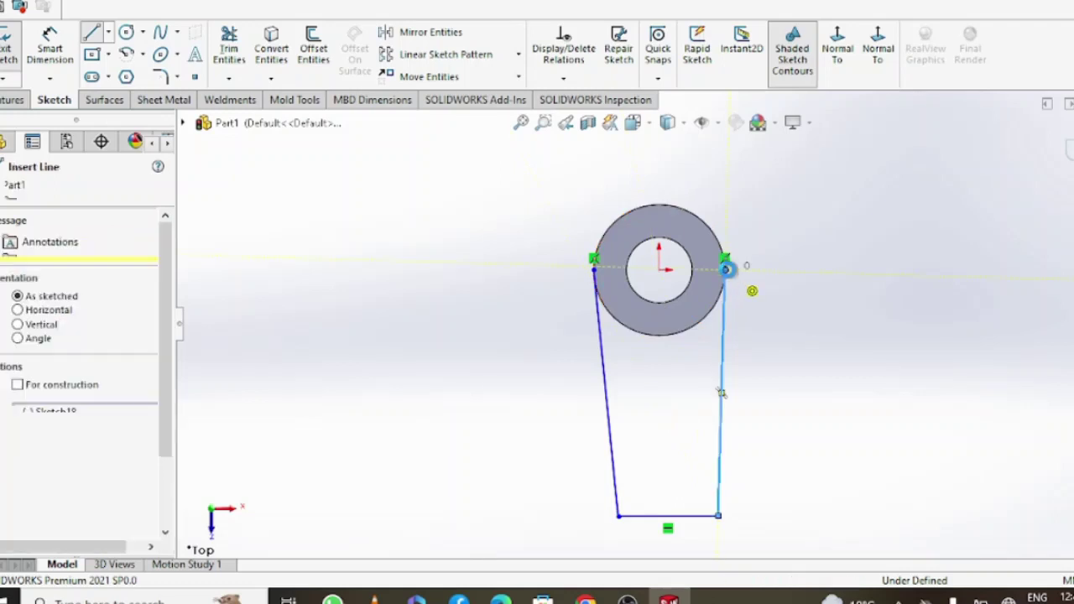
key(Escape)
click(49, 42)
- Dimension both sloped arm lines to a 110 mm height
click(615, 490)
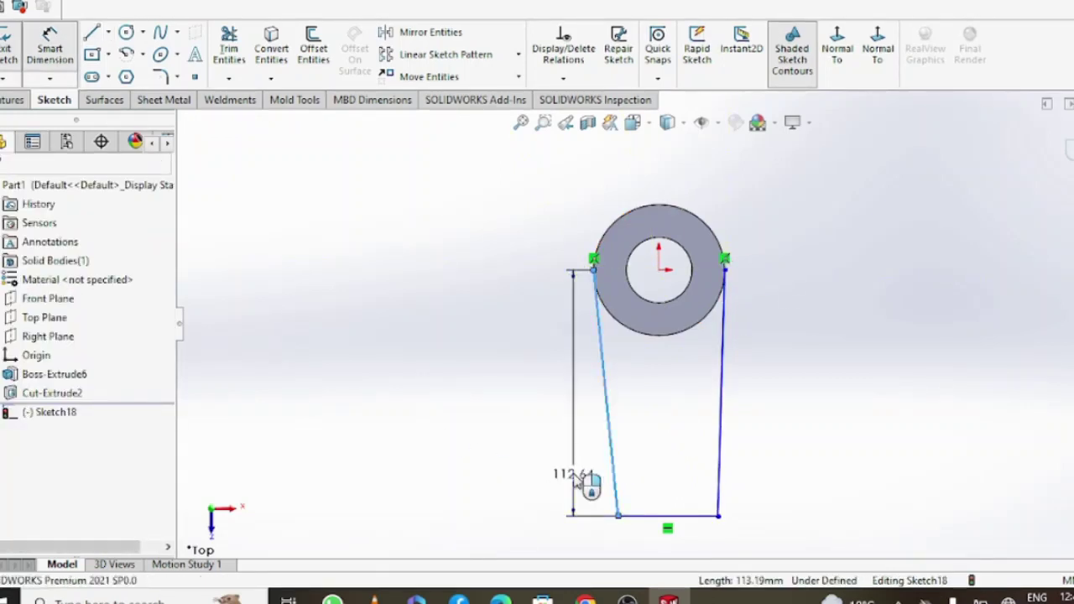
click(573, 477)
key(Return)
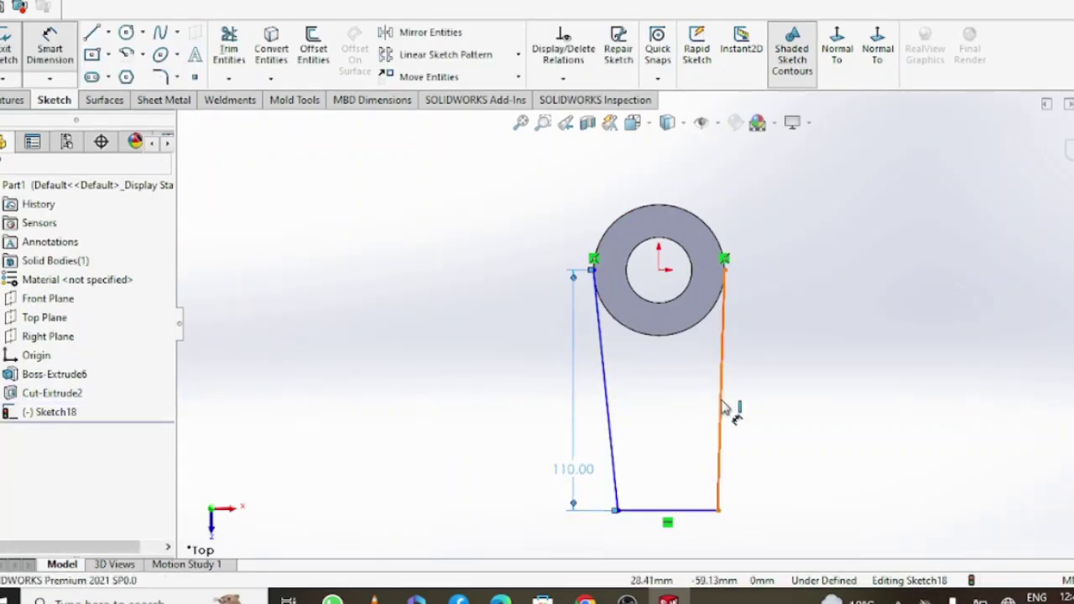
click(722, 408)
click(753, 403)
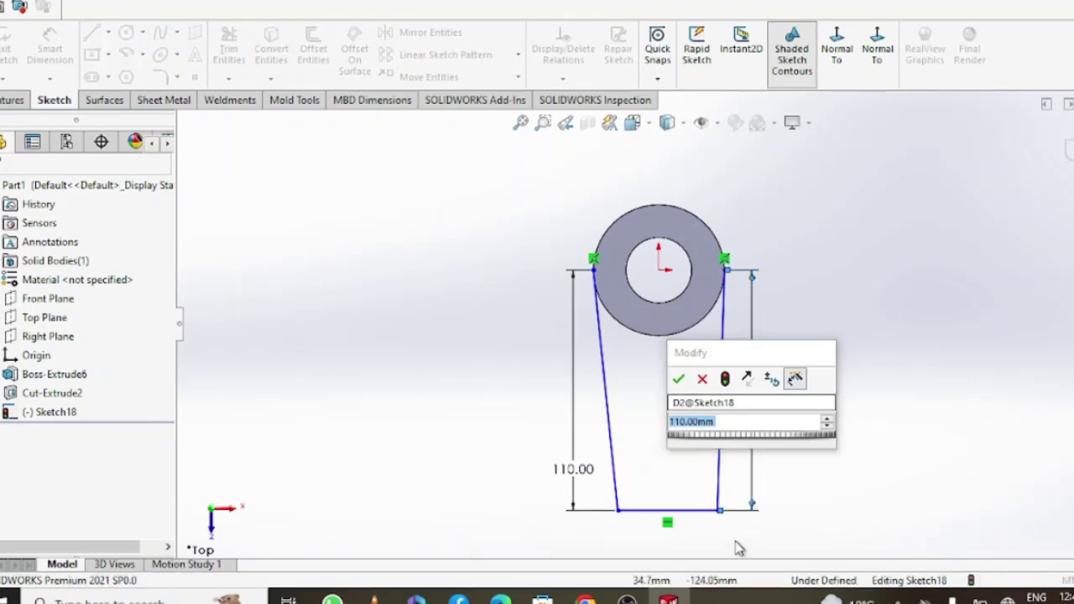
click(688, 510)
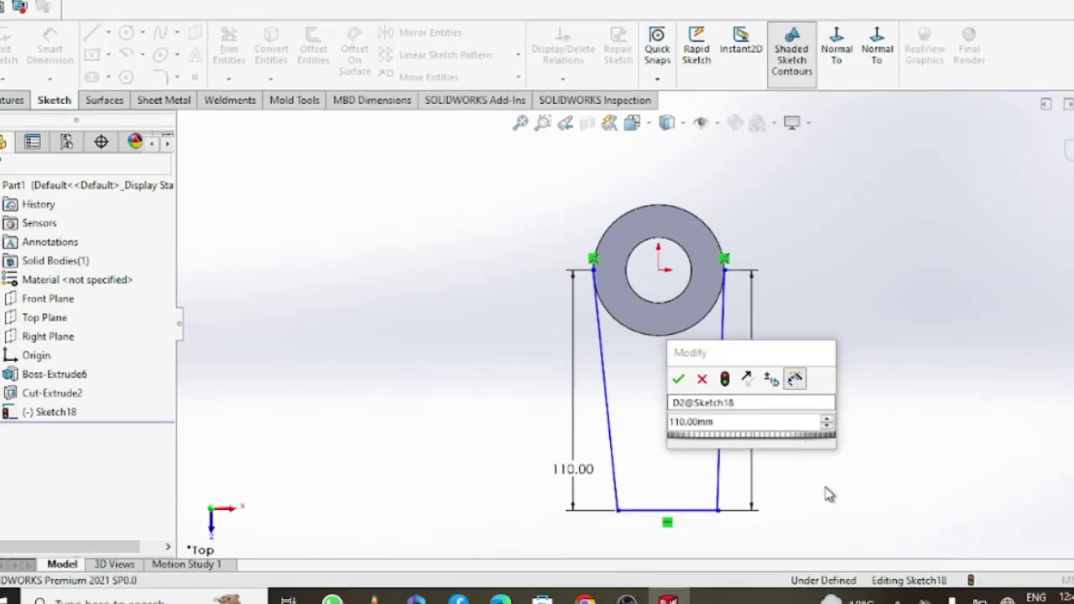
key(Return)
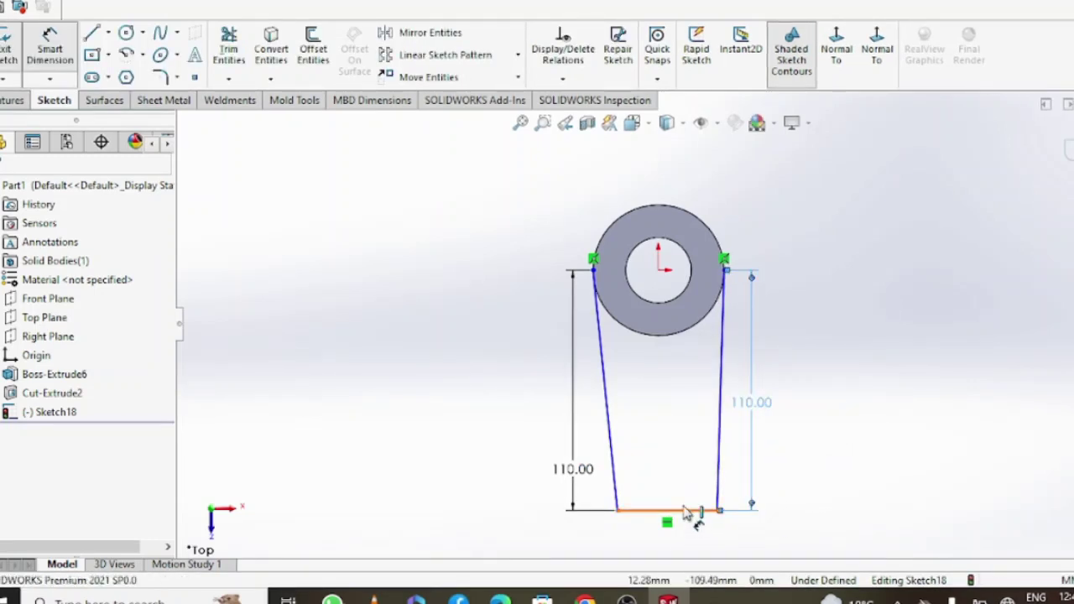
- Dimension the arm's bottom edge to 30 mm wide
click(683, 510)
click(671, 478)
text(30)
key(Return)
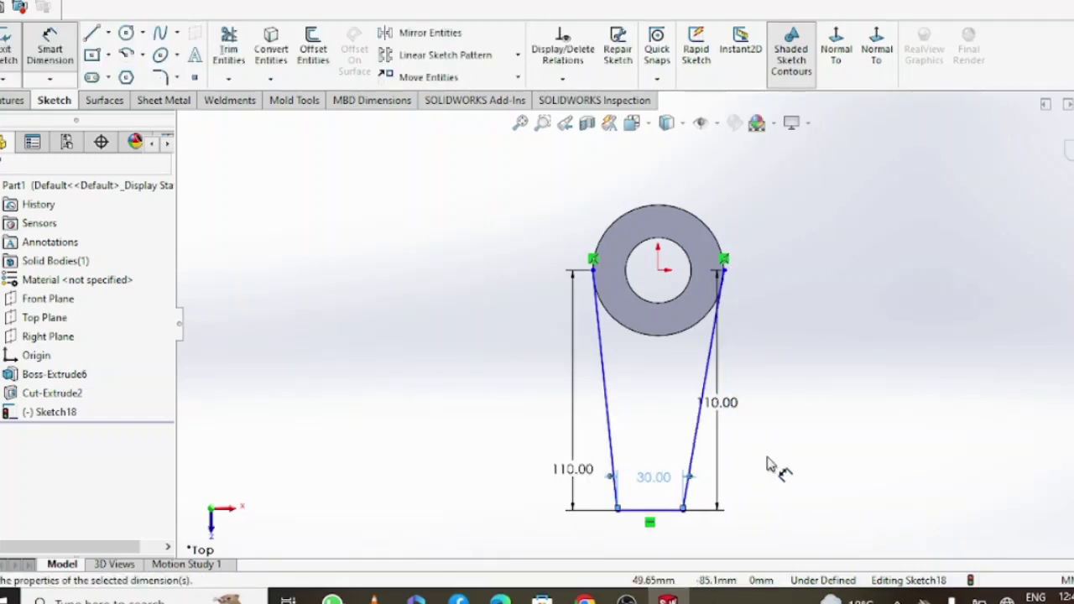
click(808, 463)
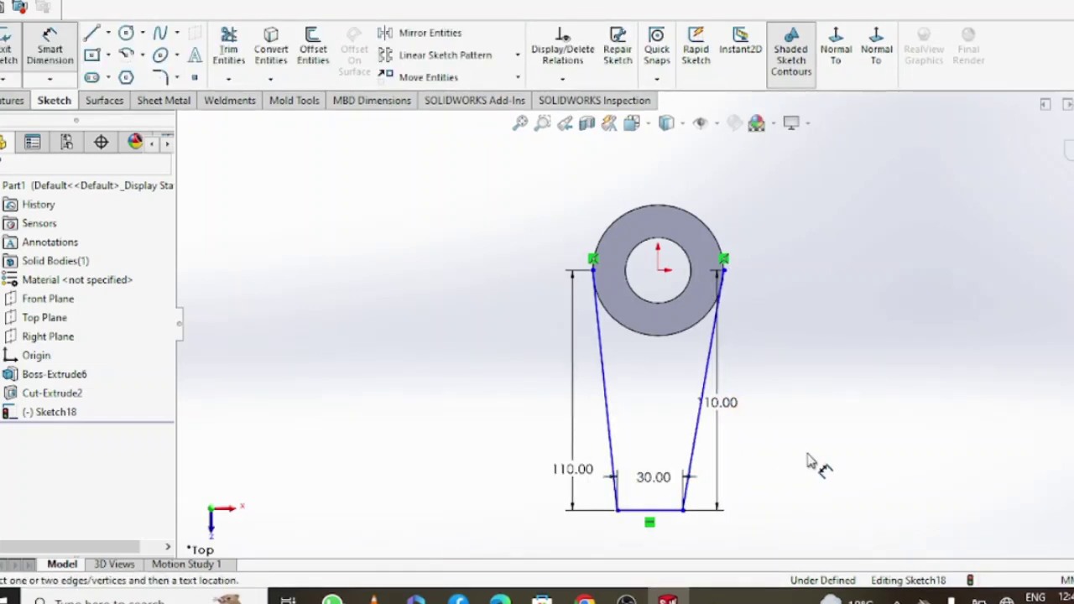
- Convert the cylinder's outer circular edge into the sketch and trim away the extra arcs
click(271, 42)
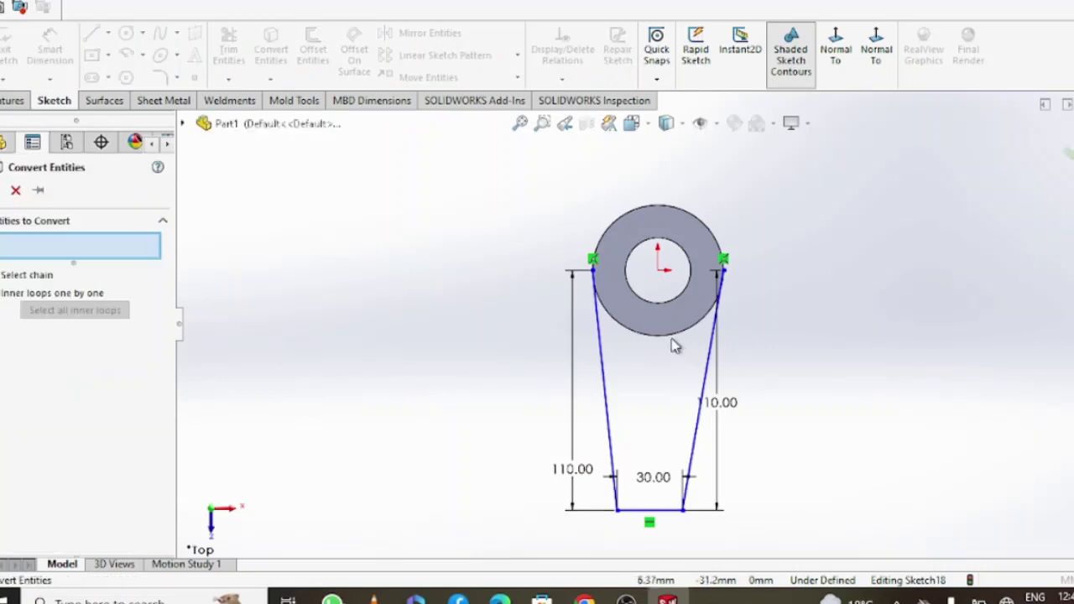
click(671, 344)
click(1068, 154)
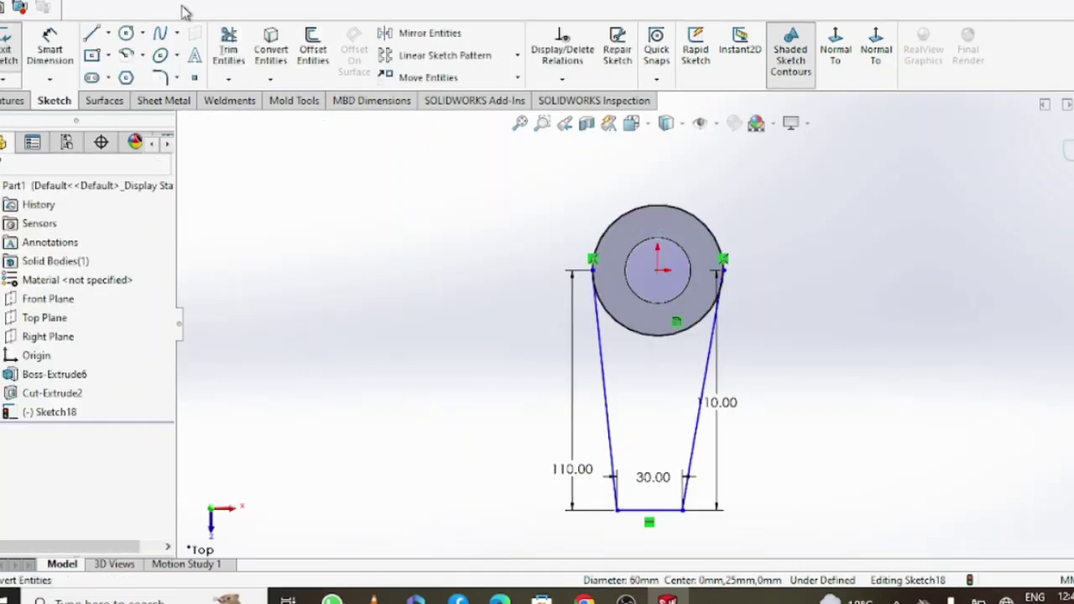
drag(611, 223, 745, 236)
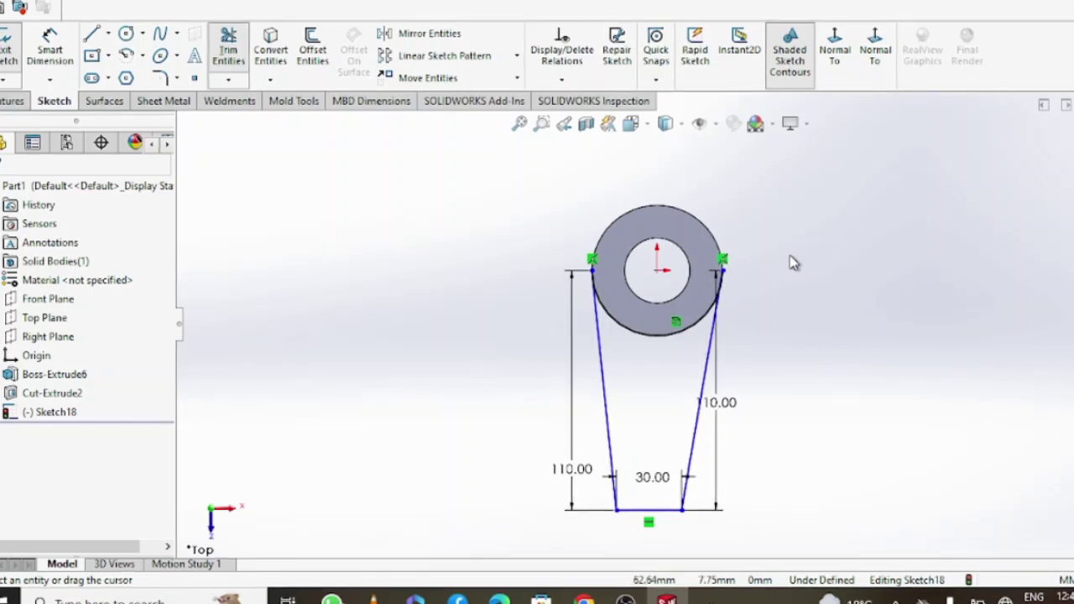
click(12, 100)
- Extrude the arm region 10 mm Mid Plane
click(16, 50)
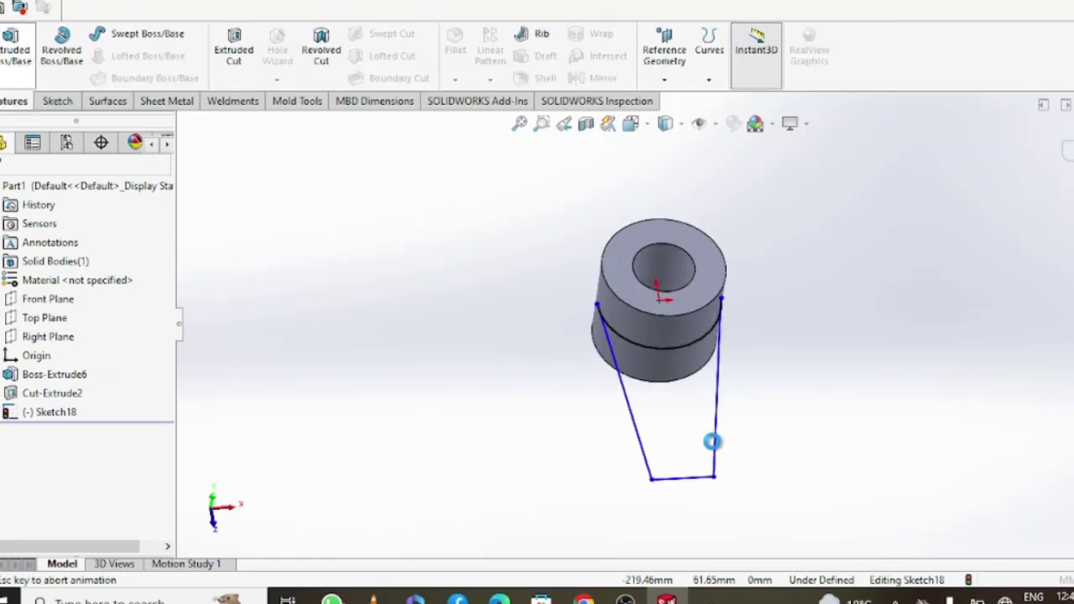
click(115, 296)
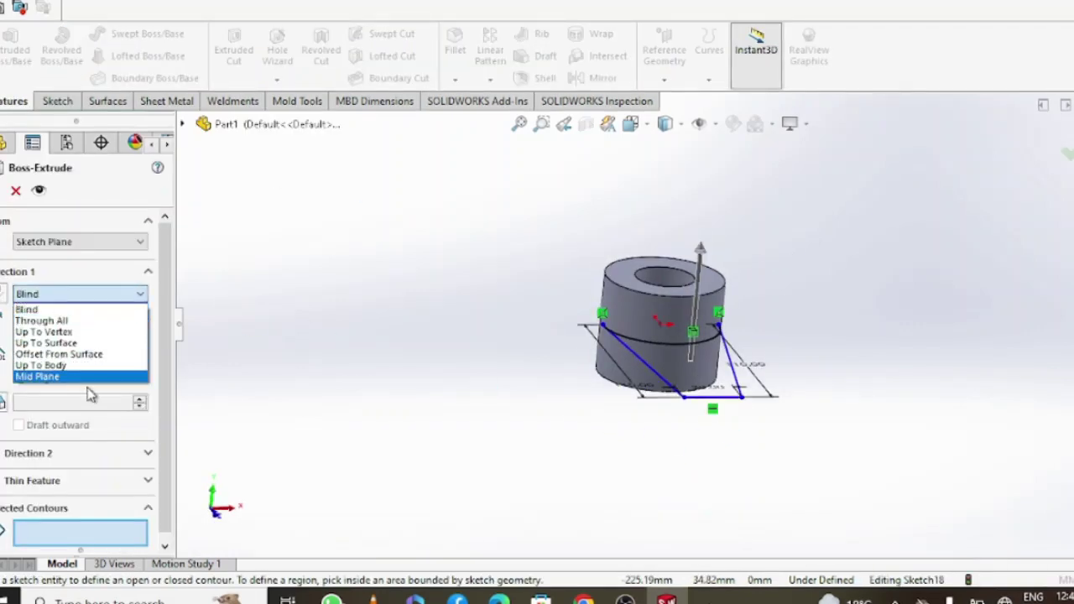
click(92, 374)
click(677, 371)
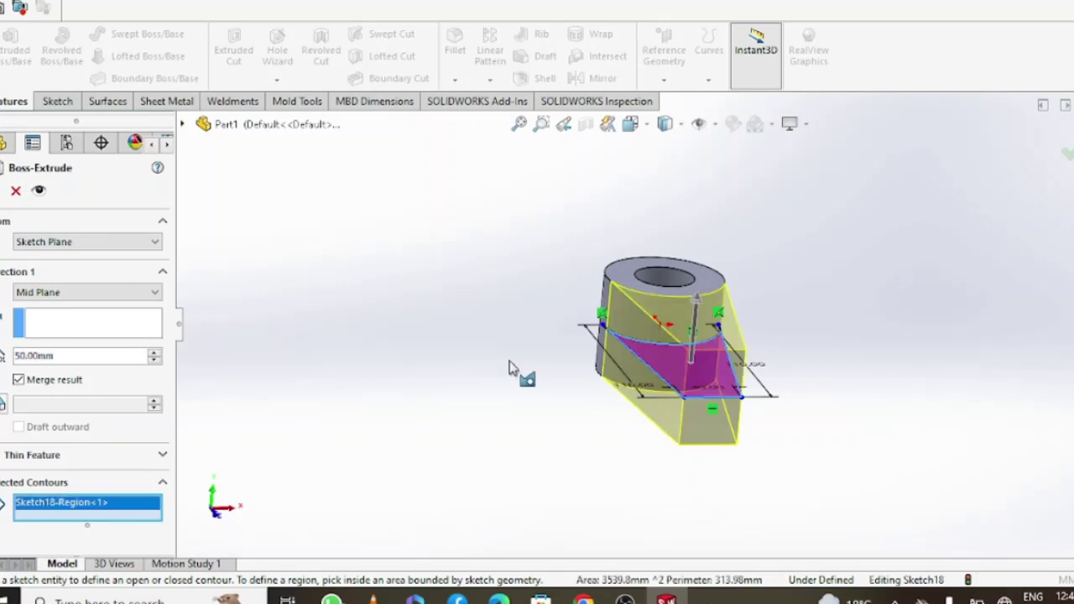
click(155, 360)
click(154, 360)
click(154, 360)
click(154, 360)
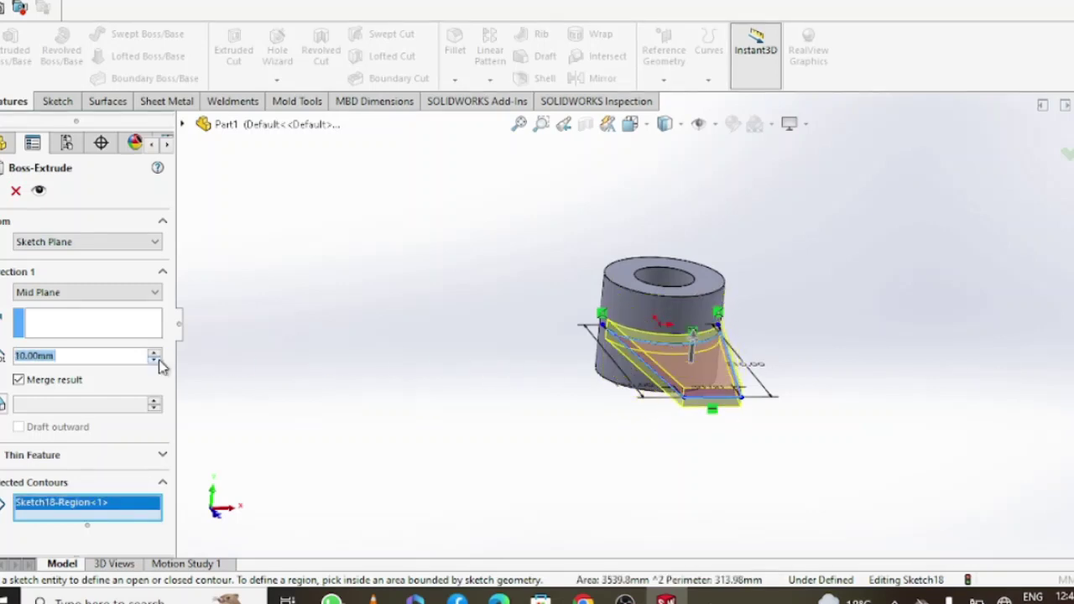
key(Return)
- Orbit the new arm and compare it with reference drawing Fig. P3.23
mouse_move(949, 364)
middle_down()
mouse_move(844, 437)
mouse_move(892, 443)
mouse_move(870, 439)
mouse_move(889, 388)
middle_up()
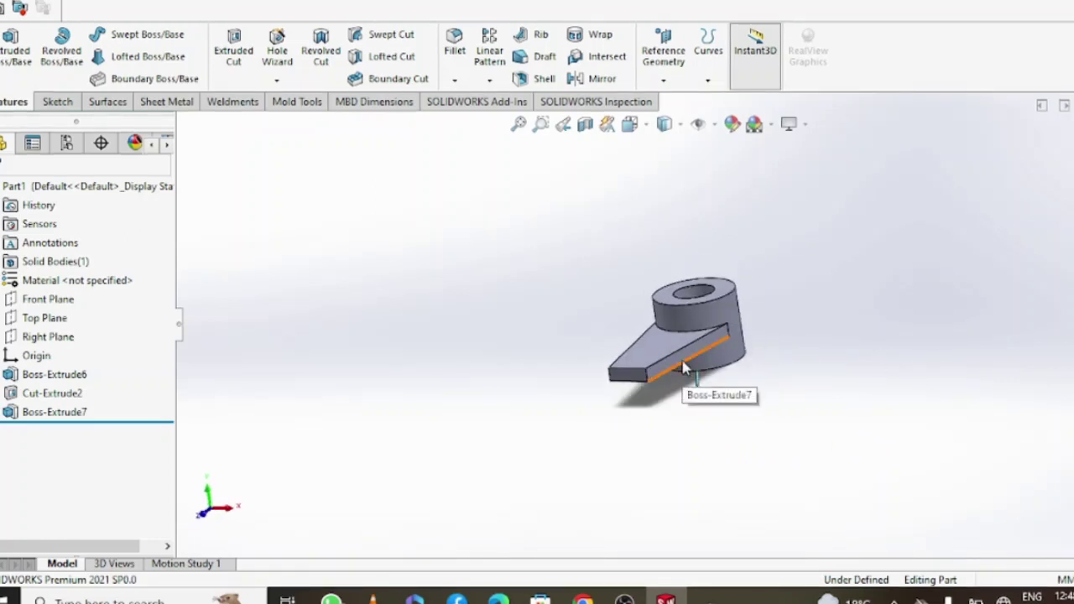
mouse_move(844, 244)
middle_down()
mouse_move(702, 342)
mouse_move(851, 330)
mouse_move(842, 362)
middle_up()
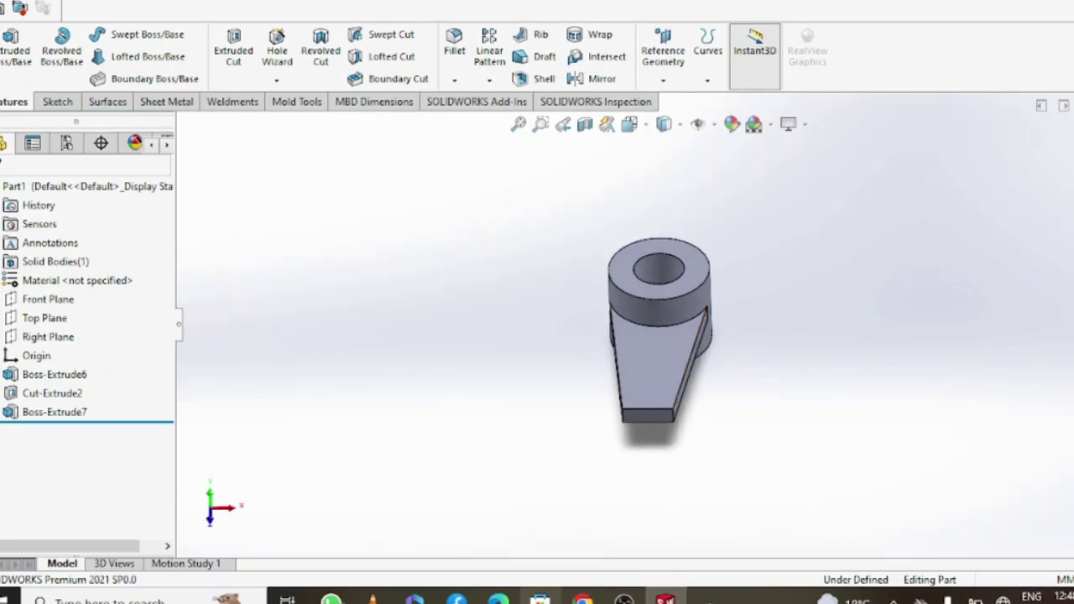
key(alt+Tab)
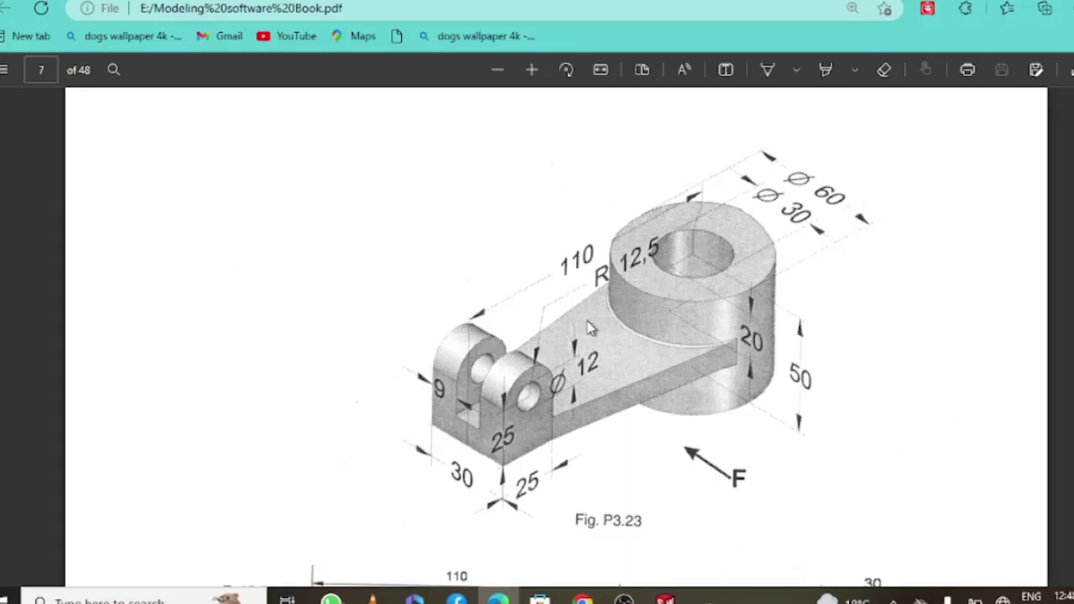
key(alt+Tab)
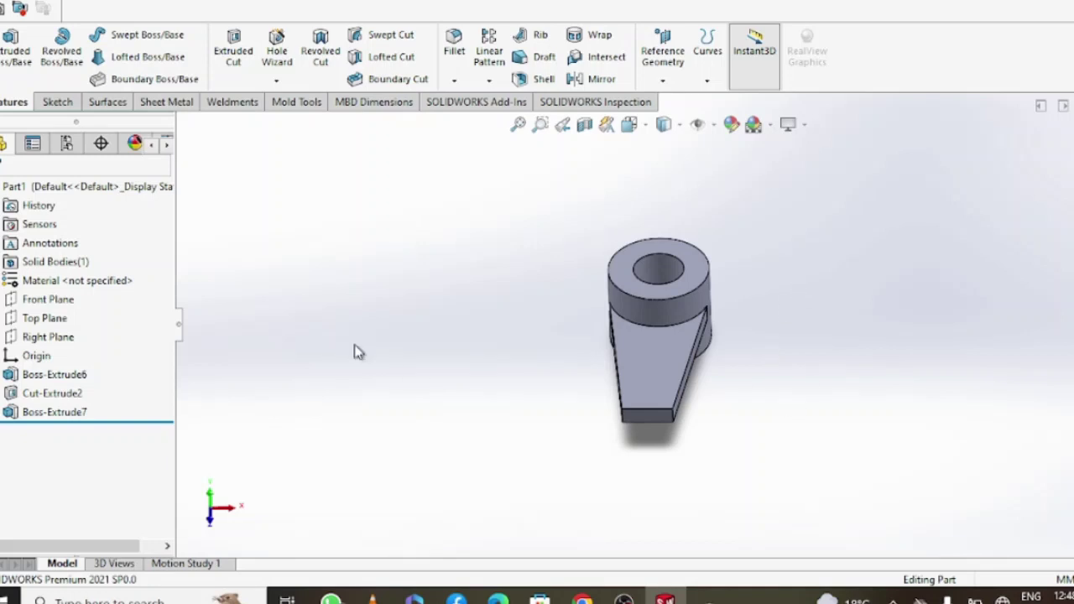
- Start a new sketch on the Right Plane and check reference drawing Fig. P3.23
middle_drag(453, 281, 624, 257)
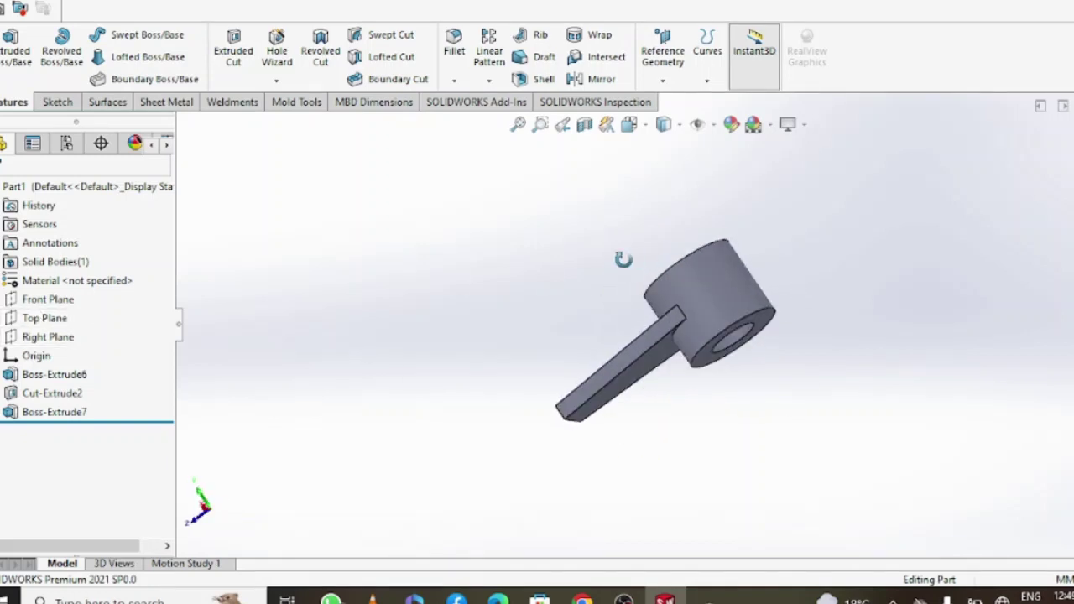
click(47, 337)
right_click(587, 366)
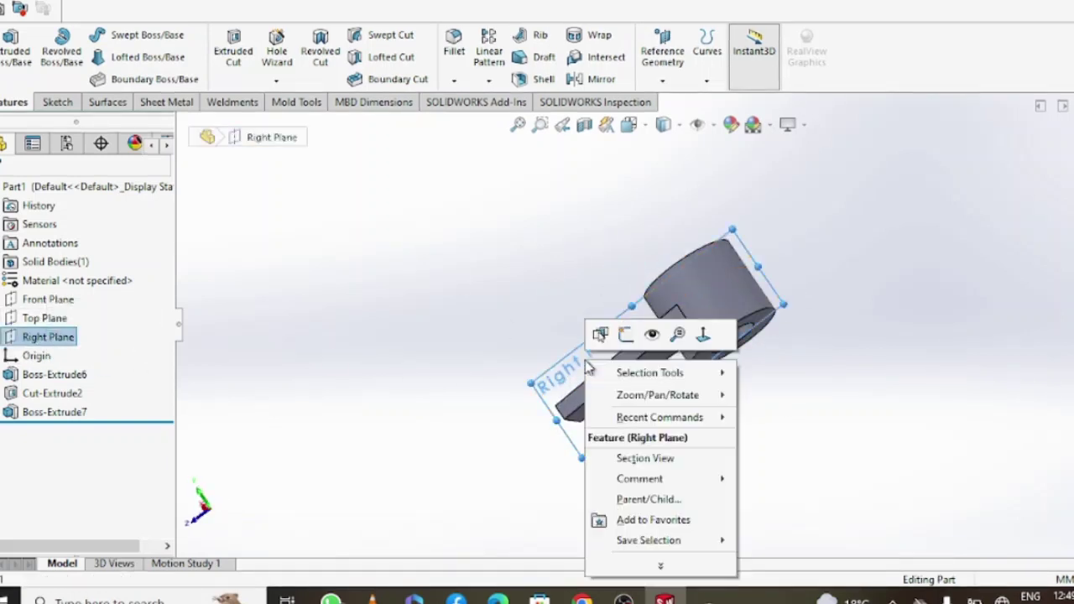
click(626, 334)
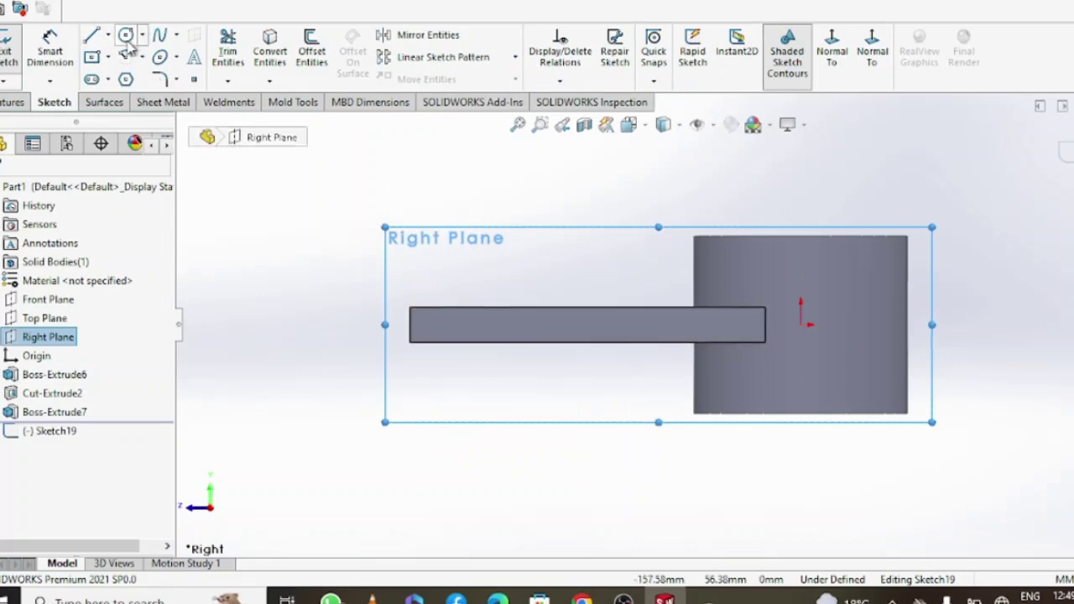
click(497, 598)
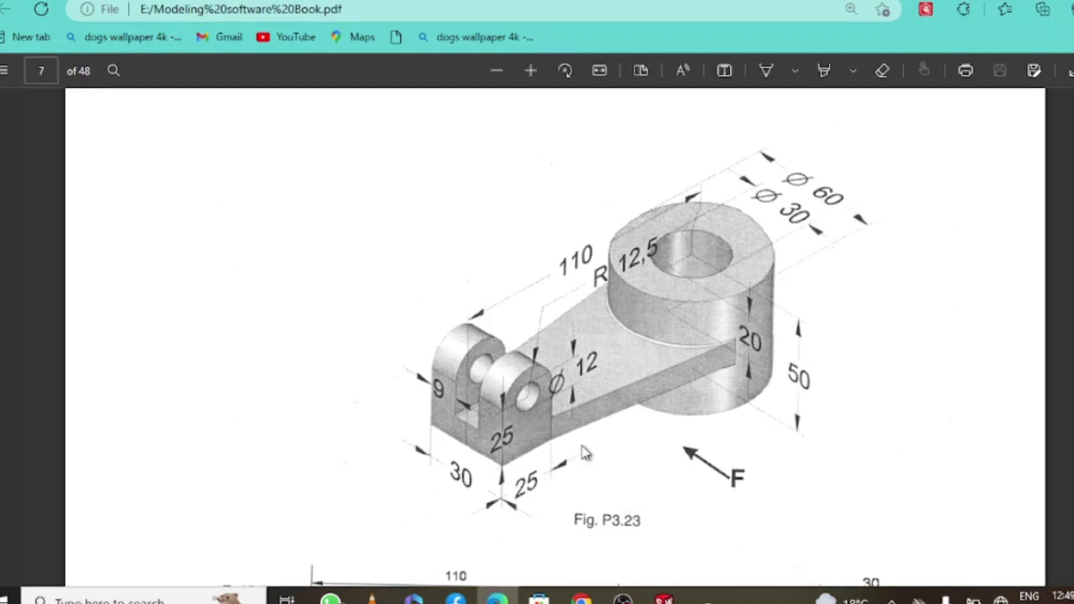
click(663, 597)
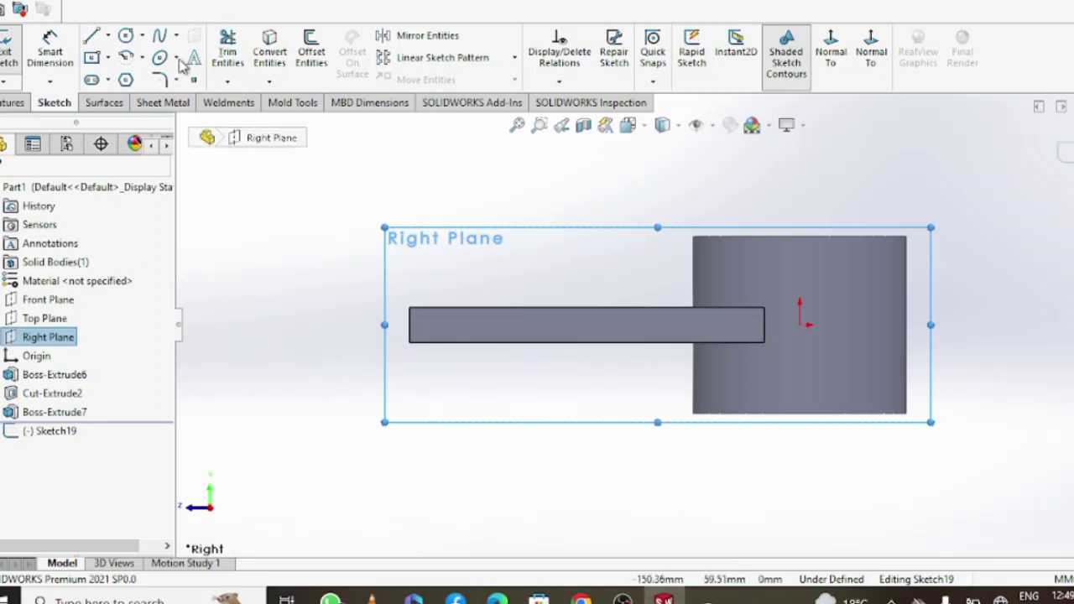
- Draw a straight slot on the Right Plane sketch, then undo it
click(92, 81)
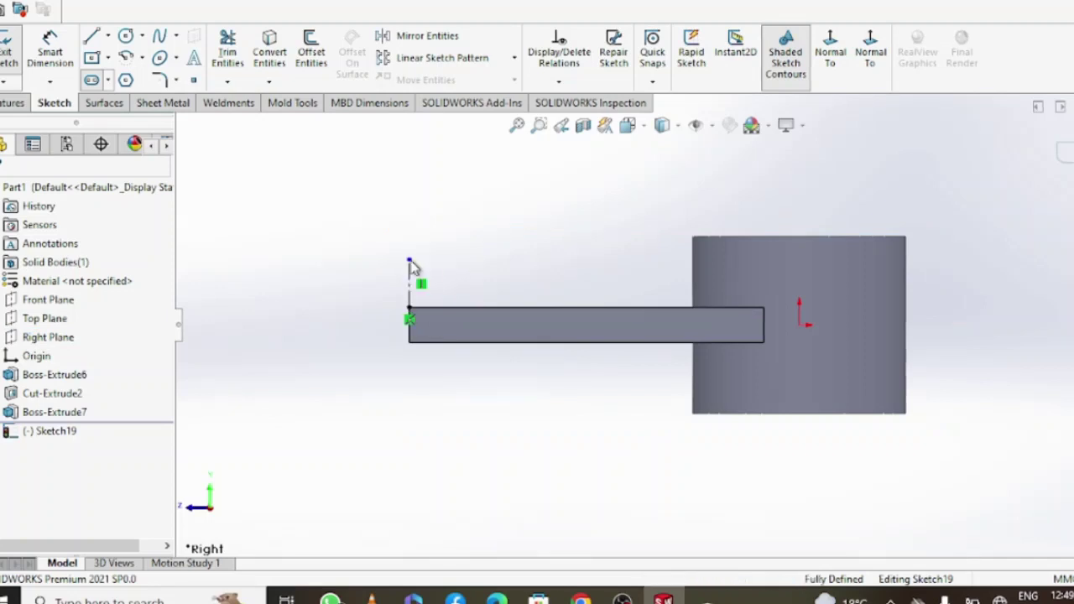
click(412, 276)
key(Escape)
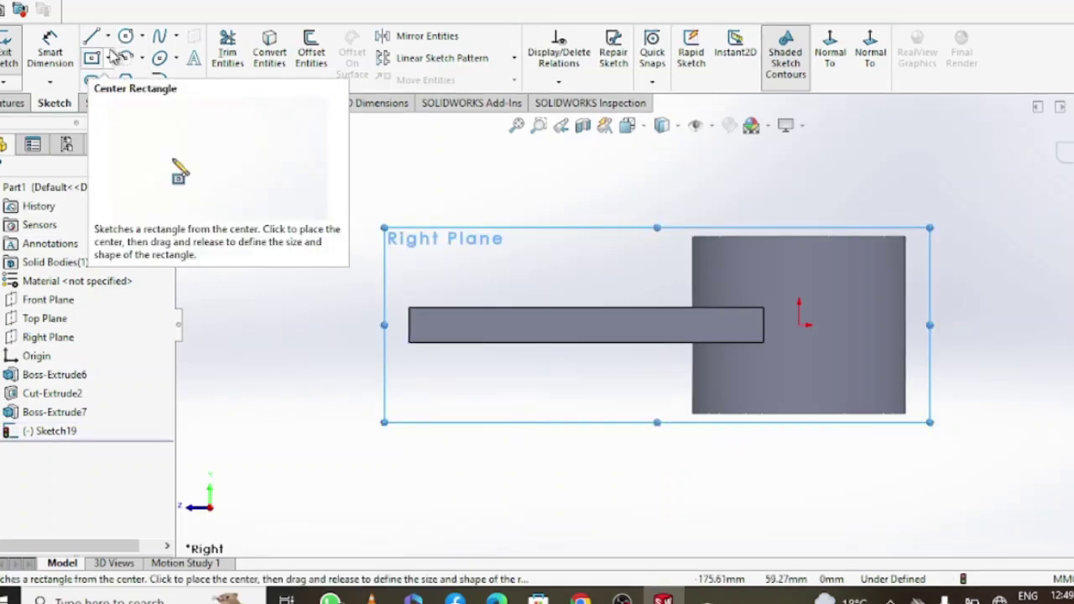
click(92, 81)
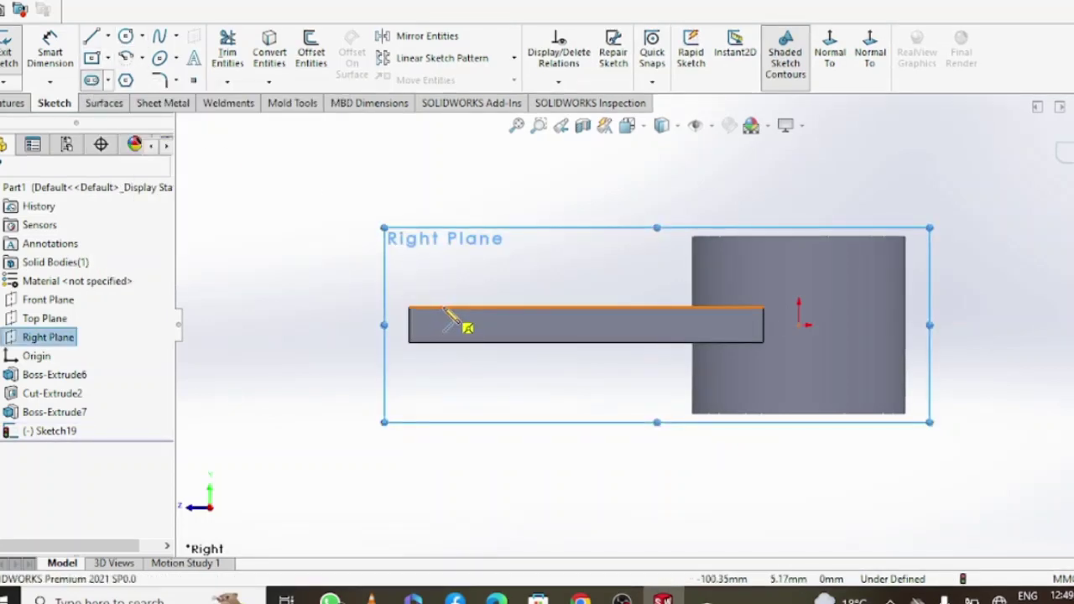
click(443, 319)
click(443, 251)
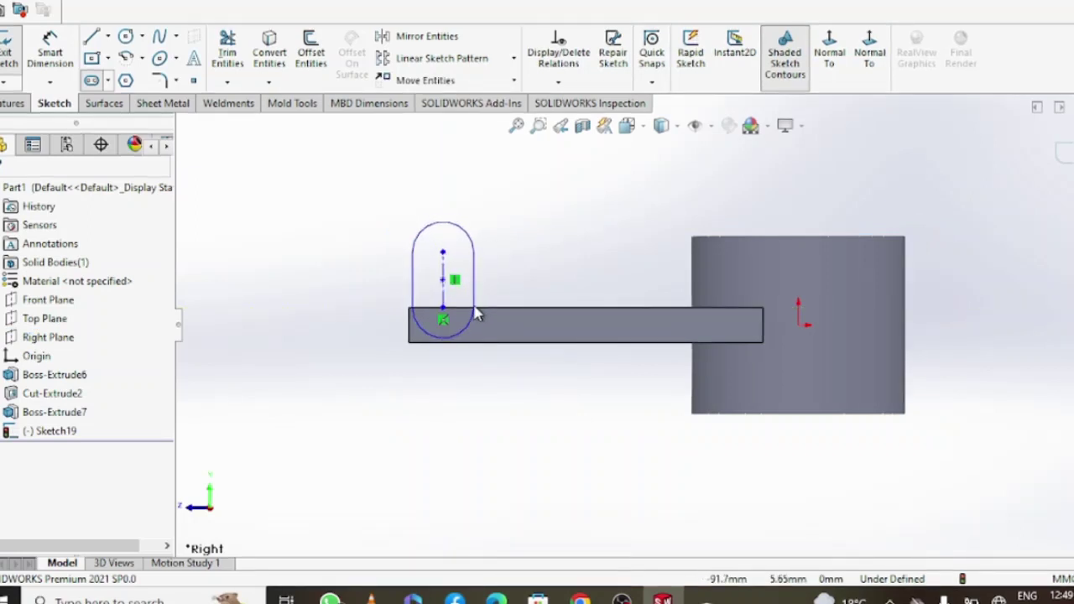
click(476, 314)
middle_drag(583, 307, 511, 310)
key(ctrl+z)
key(ctrl+z)
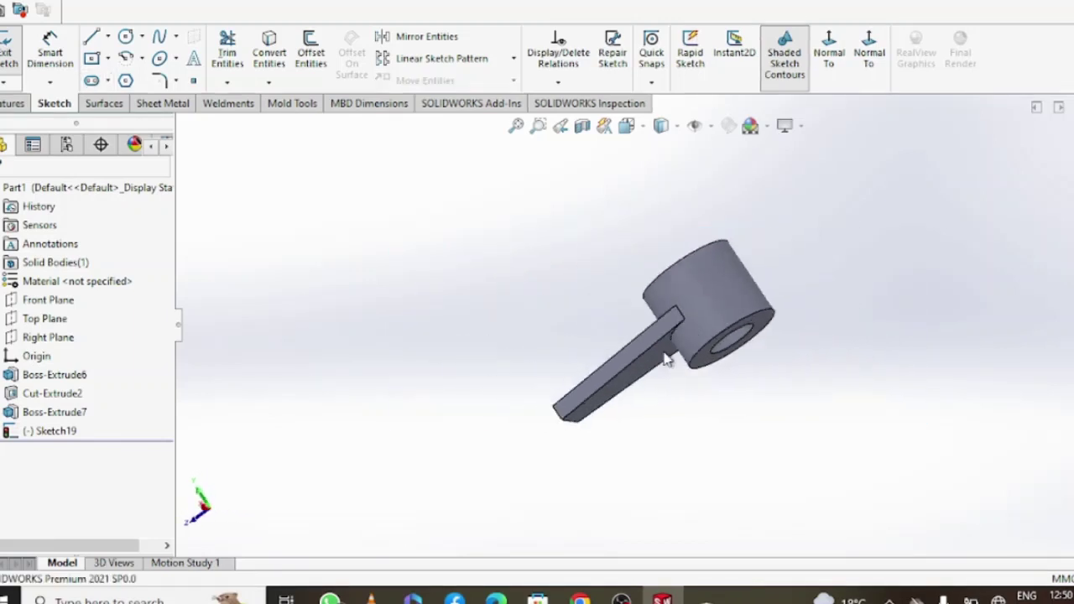
- Select the arm's side face and view it Normal To for a new sketch
click(588, 401)
click(658, 350)
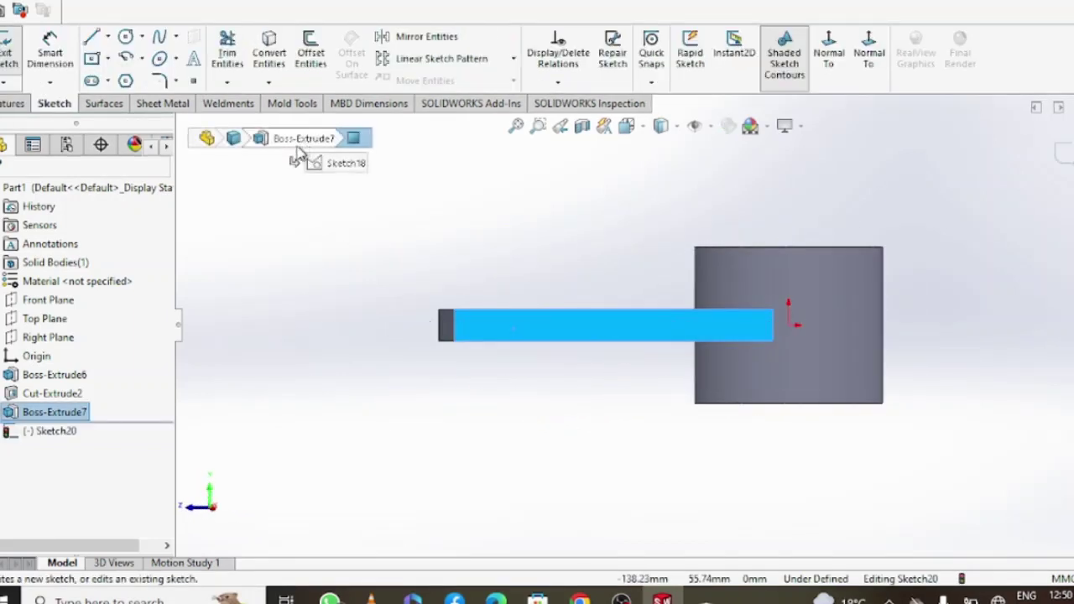
mouse_move(463, 232)
middle_down()
mouse_move(439, 239)
mouse_move(410, 221)
middle_up()
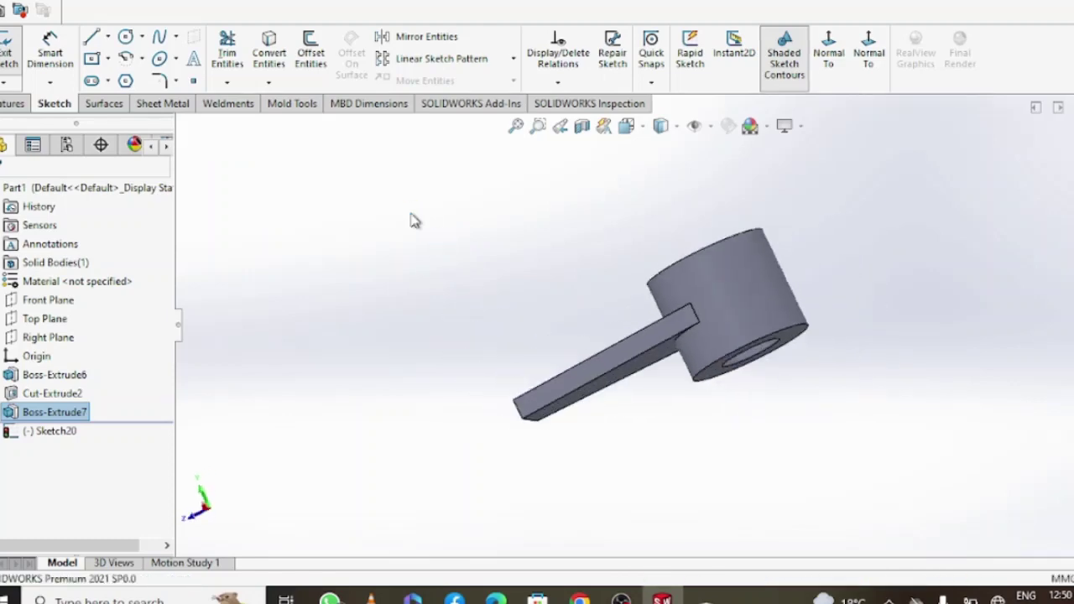
key(ctrl+z)
click(641, 367)
click(704, 302)
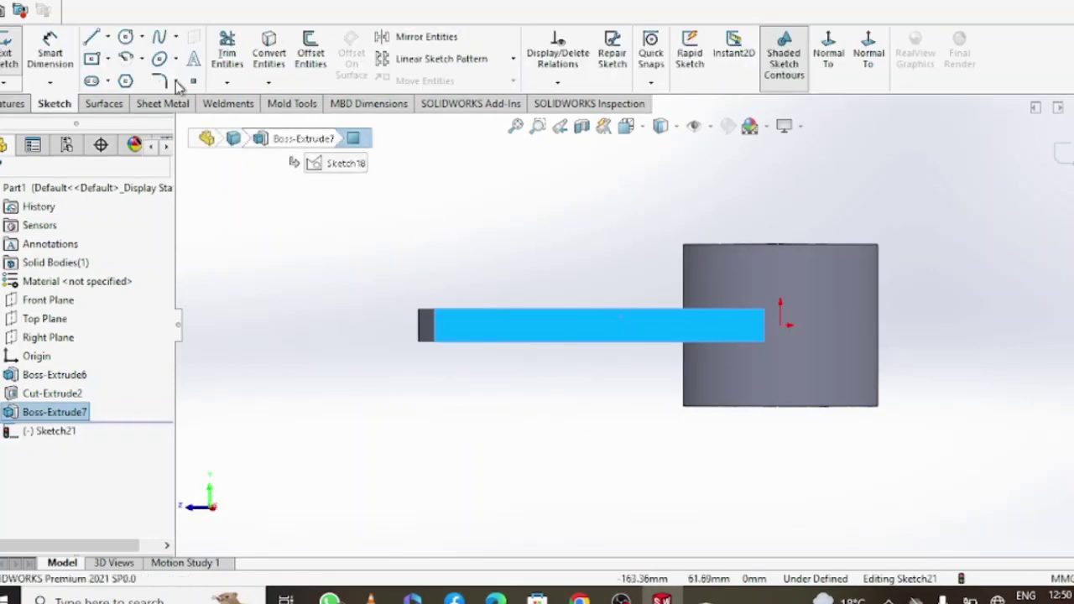
- Draw a vertical straight slot at the arm end with a 15 mm straight length
click(460, 321)
click(460, 250)
click(487, 282)
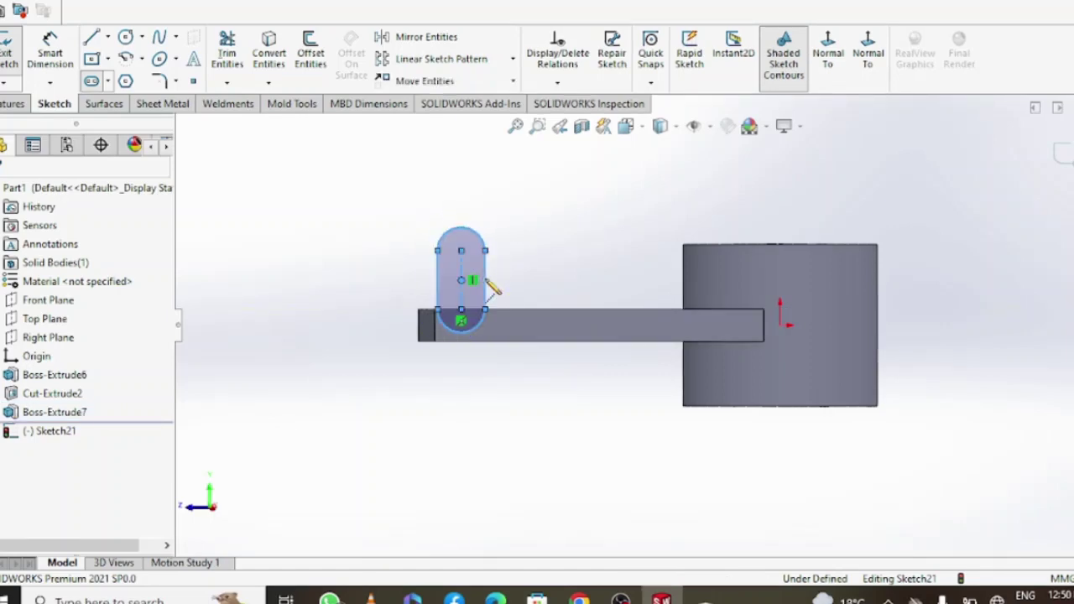
key(d)
click(485, 285)
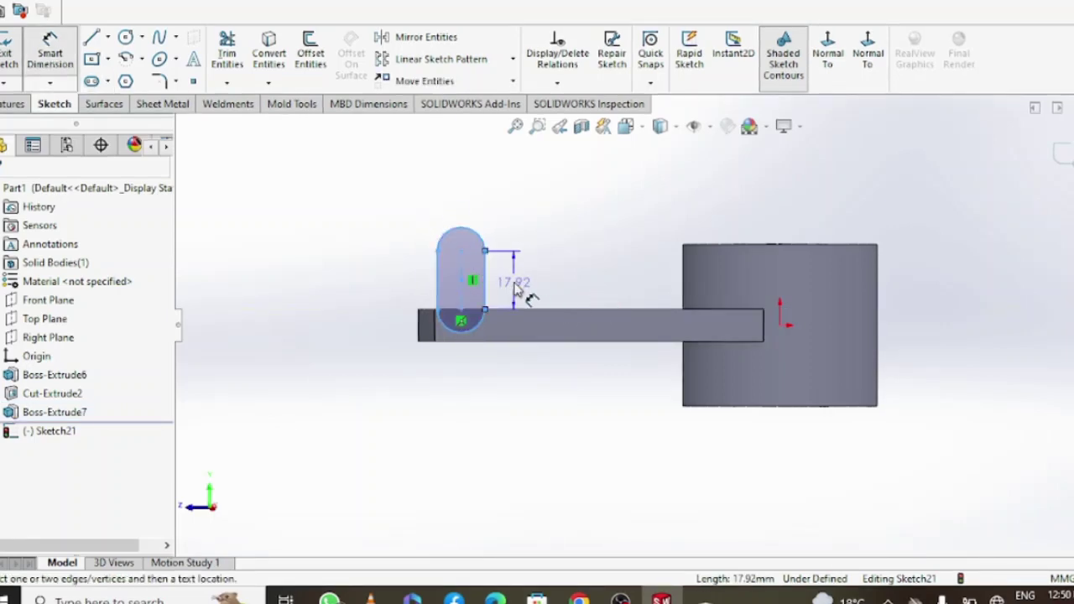
click(515, 285)
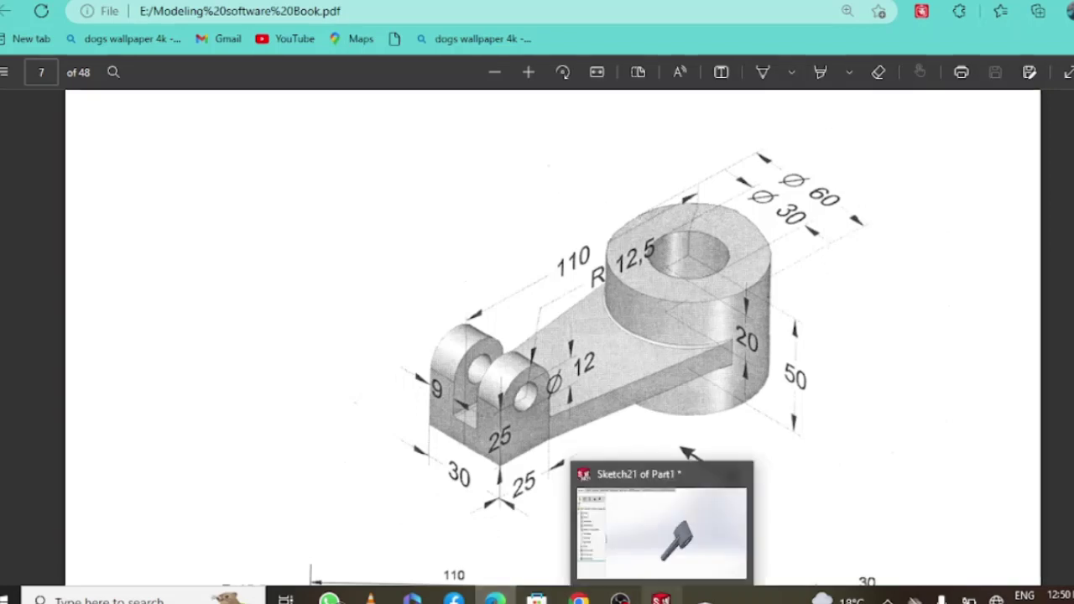
click(662, 524)
text(15)
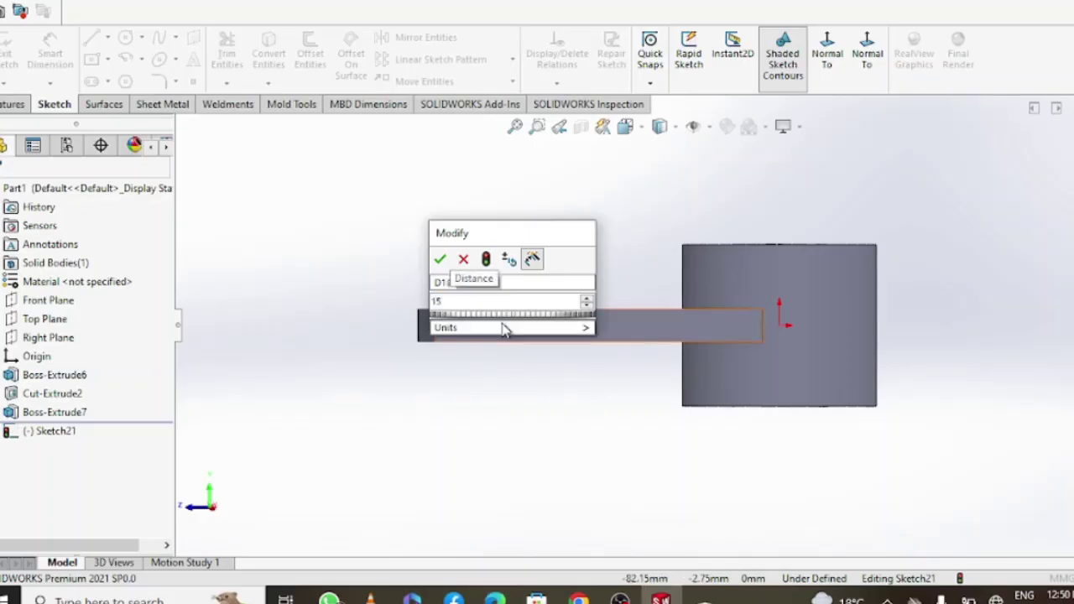
key(Return)
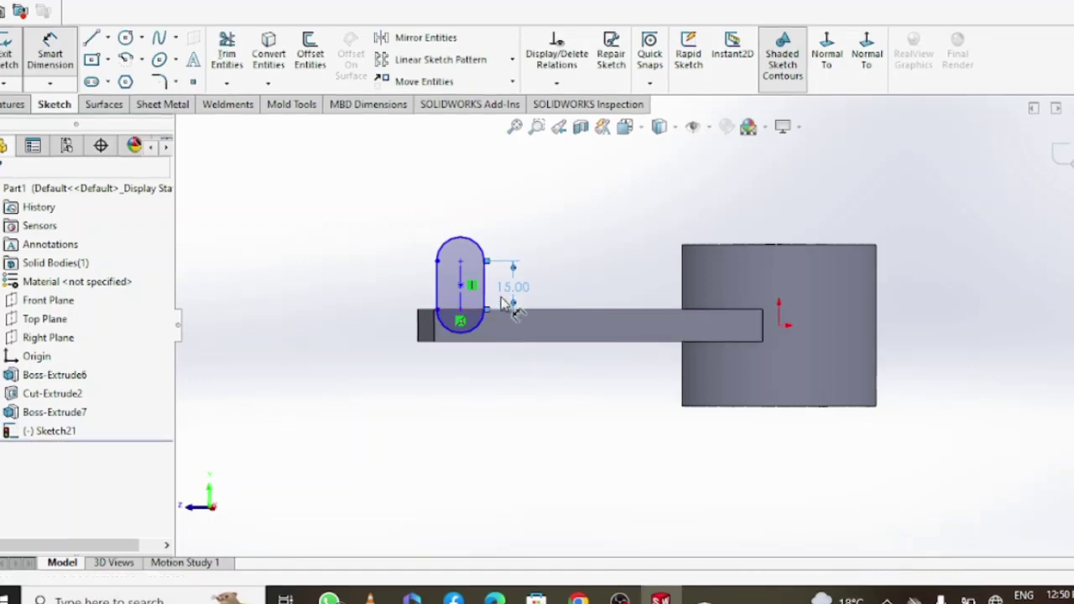
- Set the slot width to 25 mm and exit the sketch
click(497, 599)
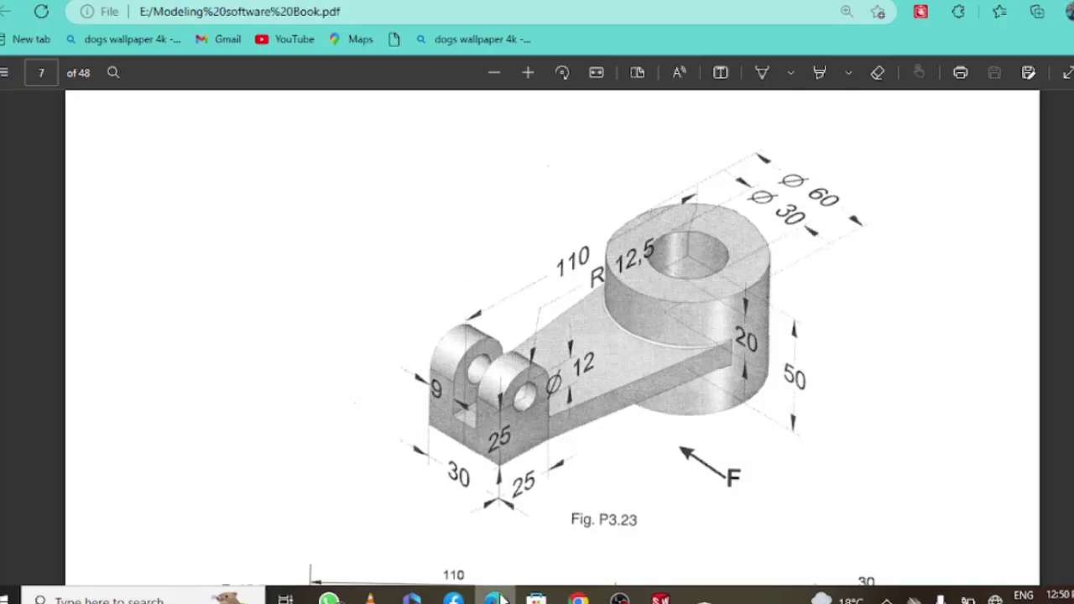
click(661, 599)
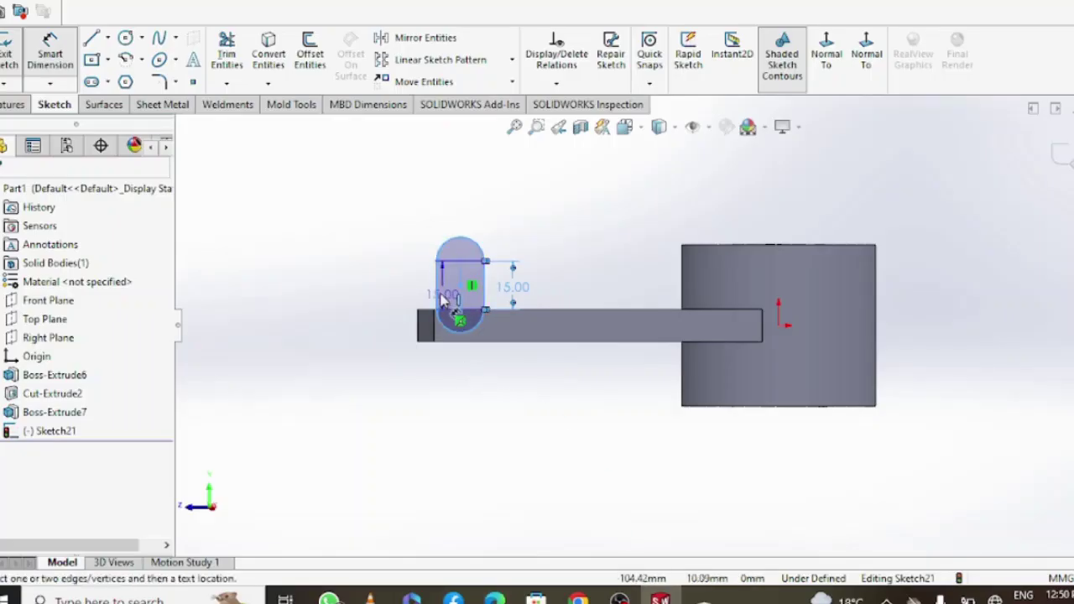
click(484, 286)
click(465, 209)
text(25)
key(Return)
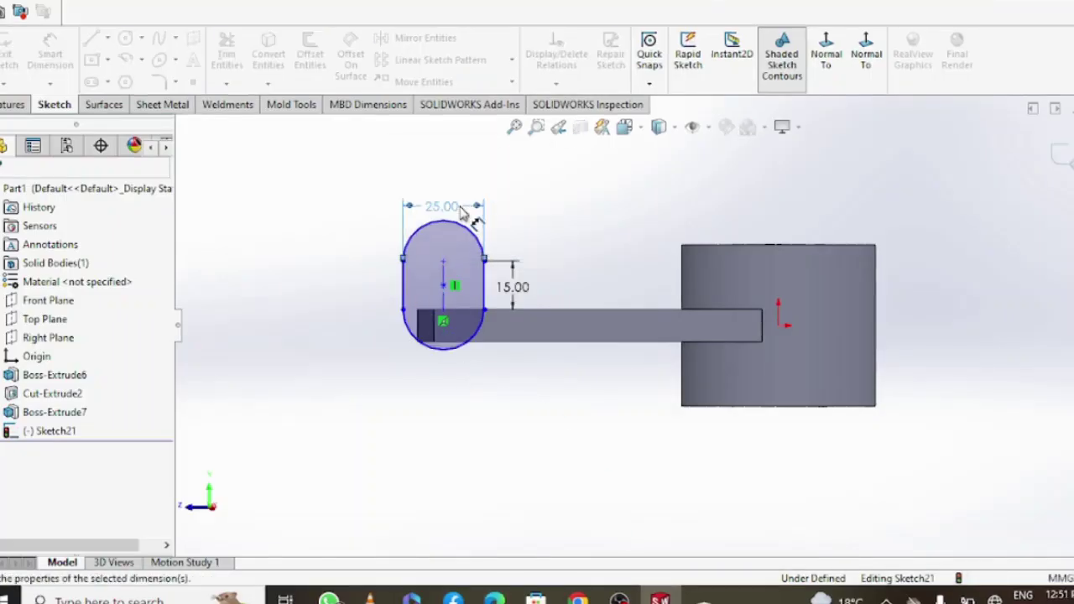
click(1059, 157)
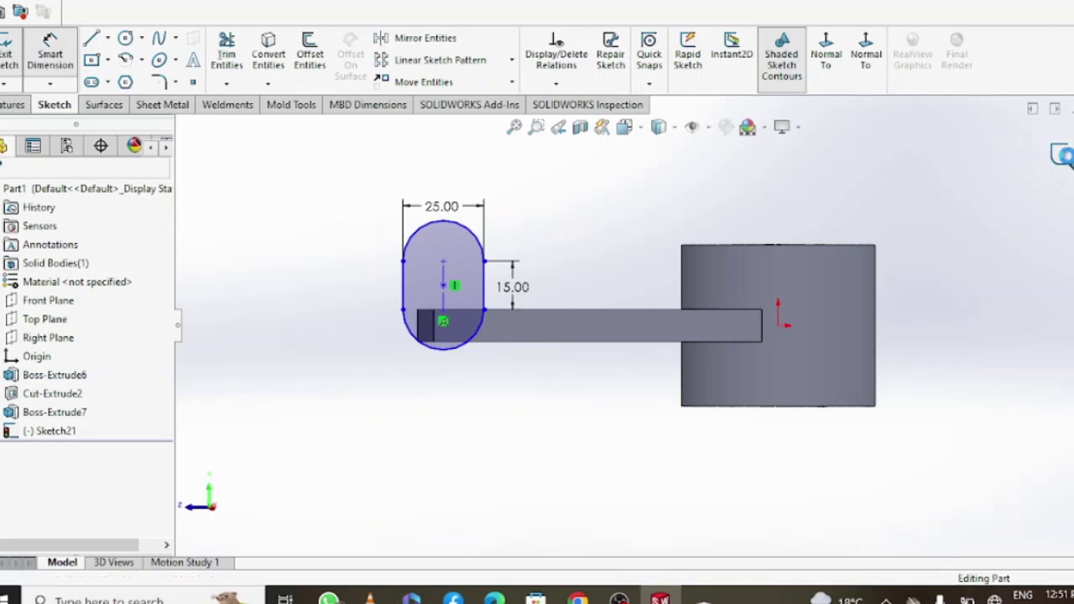
- Drag the slot sketch into line with the arm's end, then begin an Extruded Boss
click(514, 272)
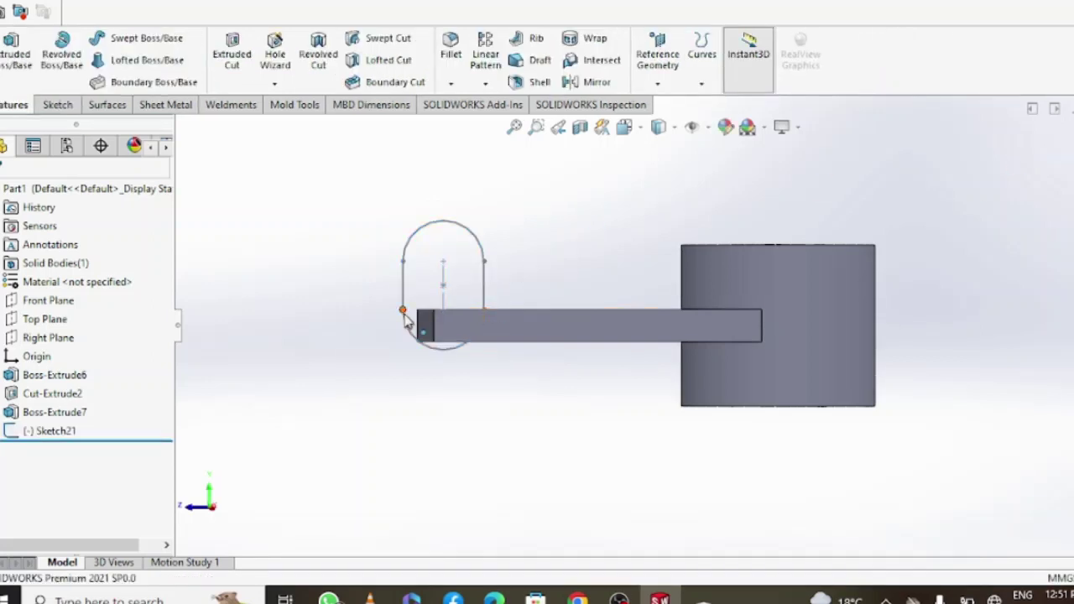
drag(406, 319, 437, 319)
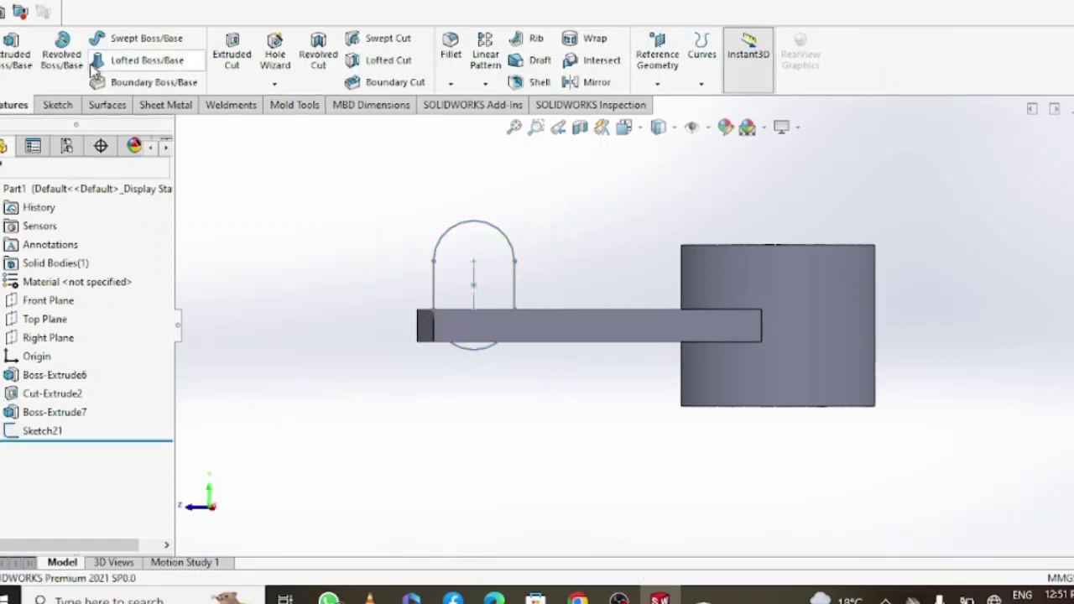
click(57, 105)
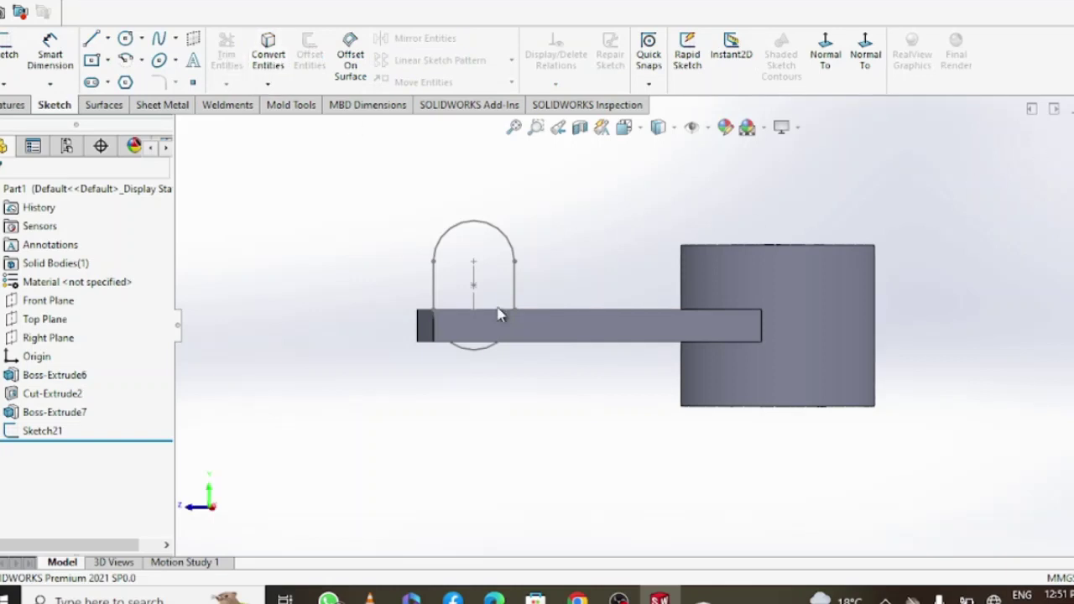
middle_drag(369, 252, 352, 241)
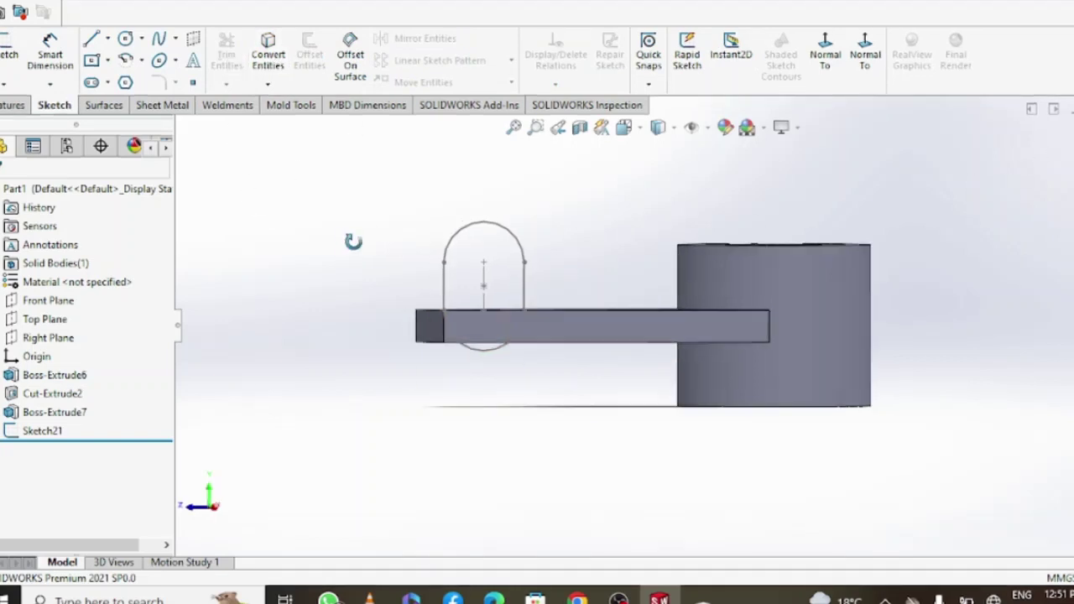
click(14, 107)
click(12, 50)
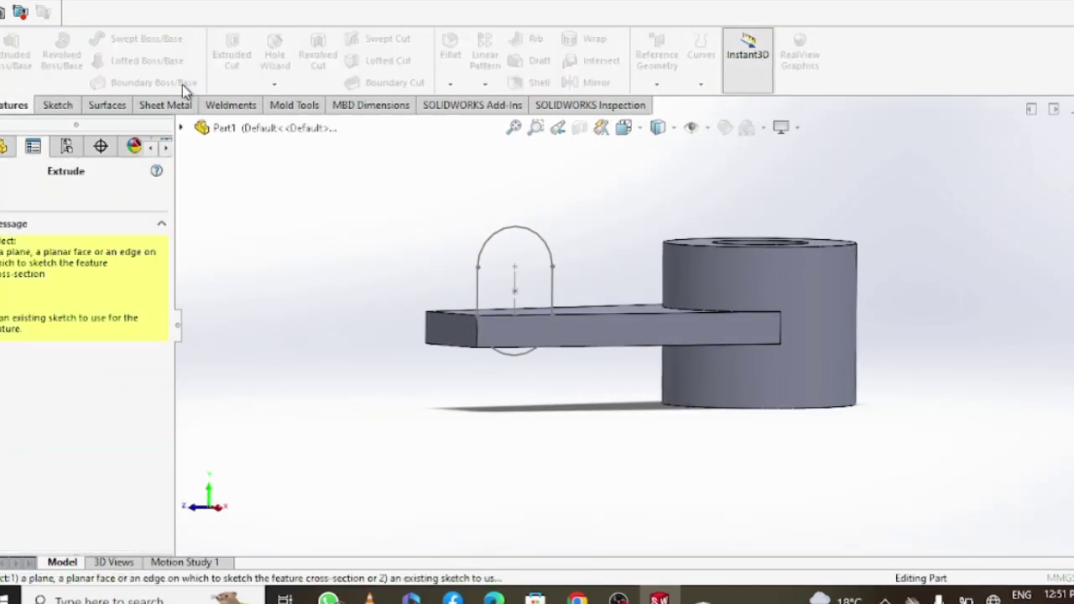
- Extrude the slot sketch, trying Up To Body, a second direction and Mid Plane before returning to Blind
click(506, 239)
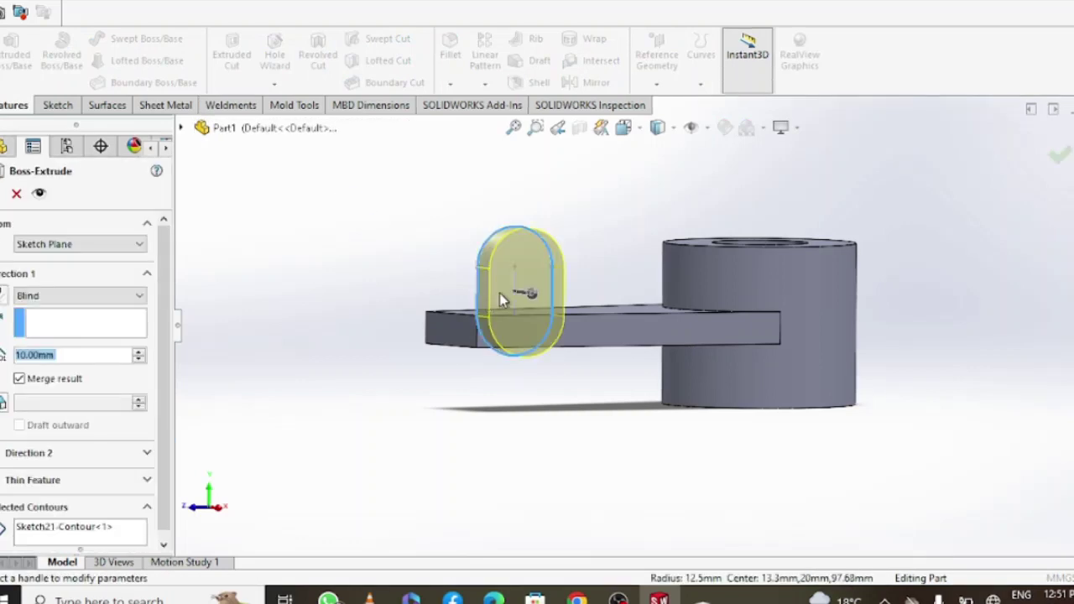
middle_drag(502, 292, 447, 230)
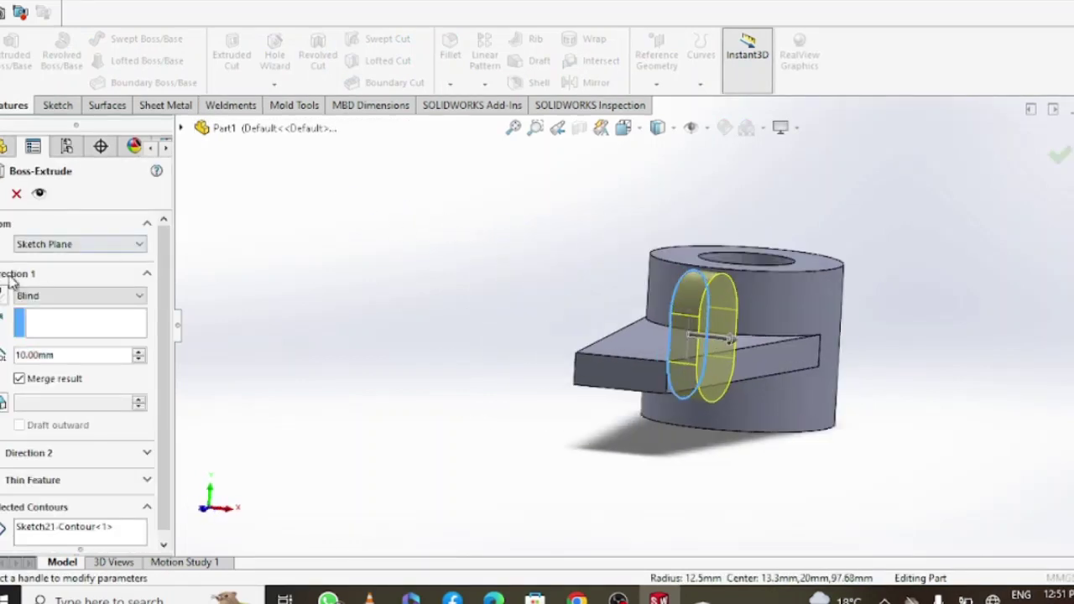
click(100, 297)
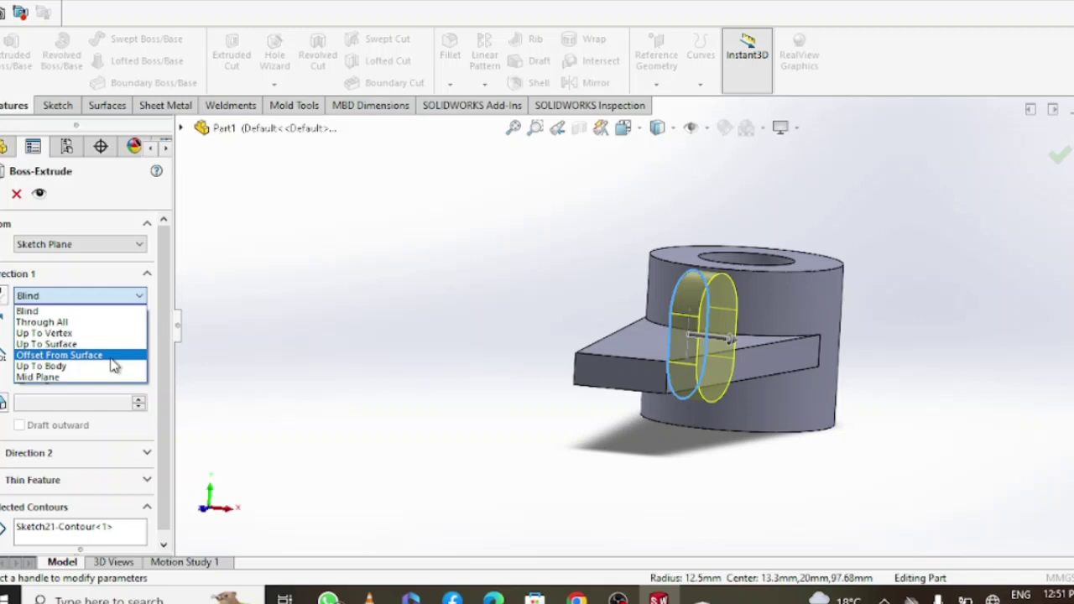
click(84, 367)
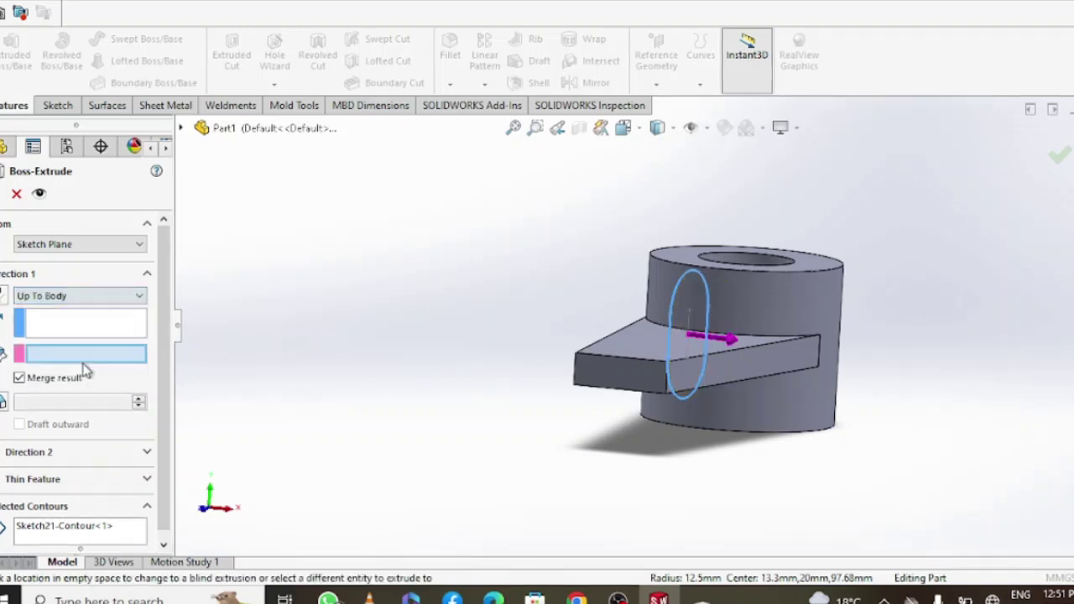
click(76, 296)
click(63, 310)
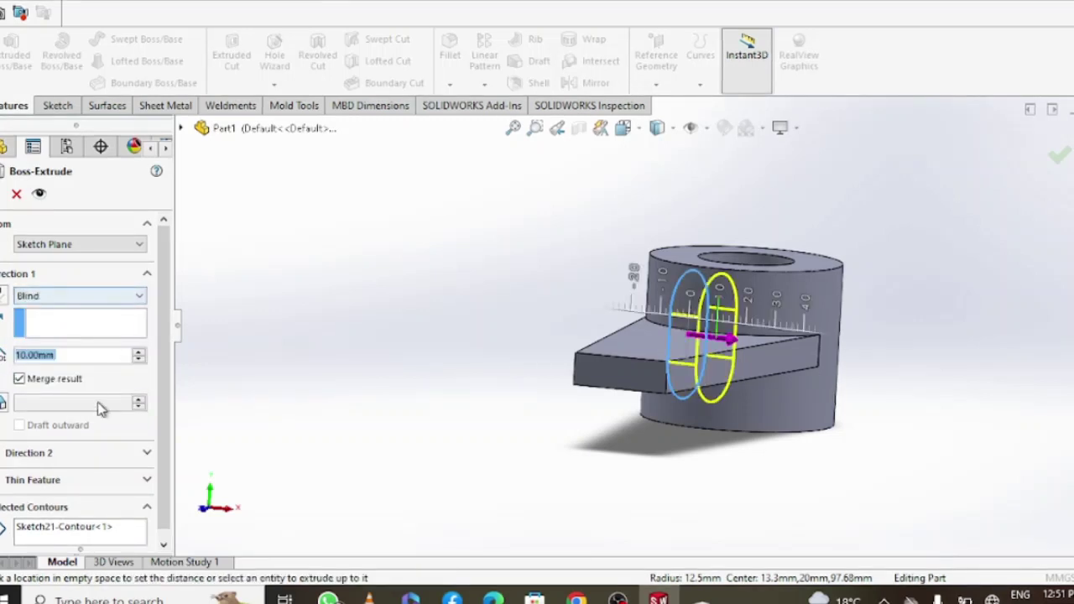
click(42, 453)
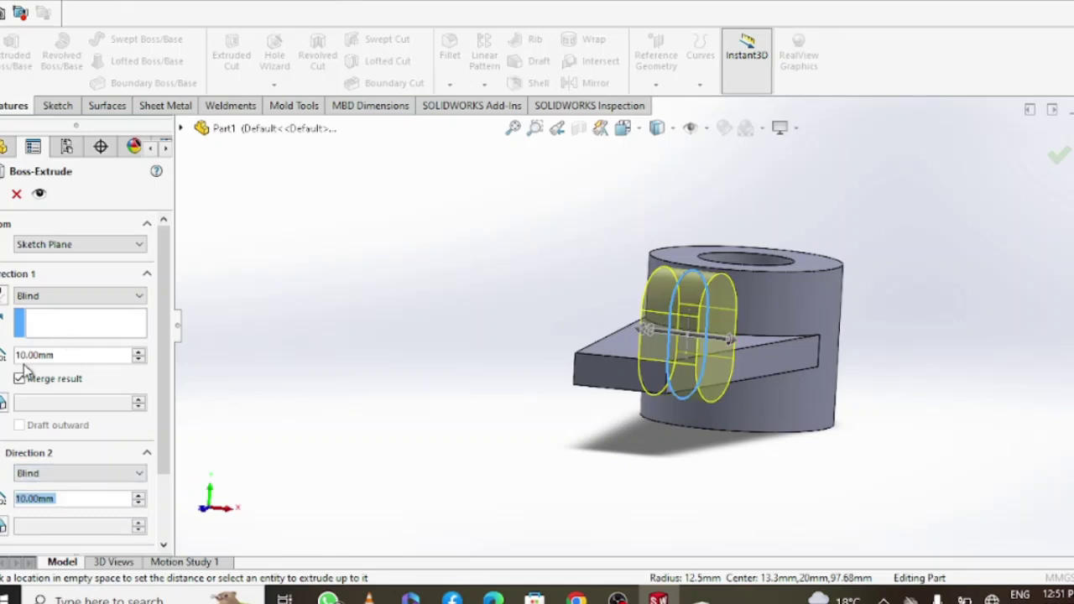
click(140, 361)
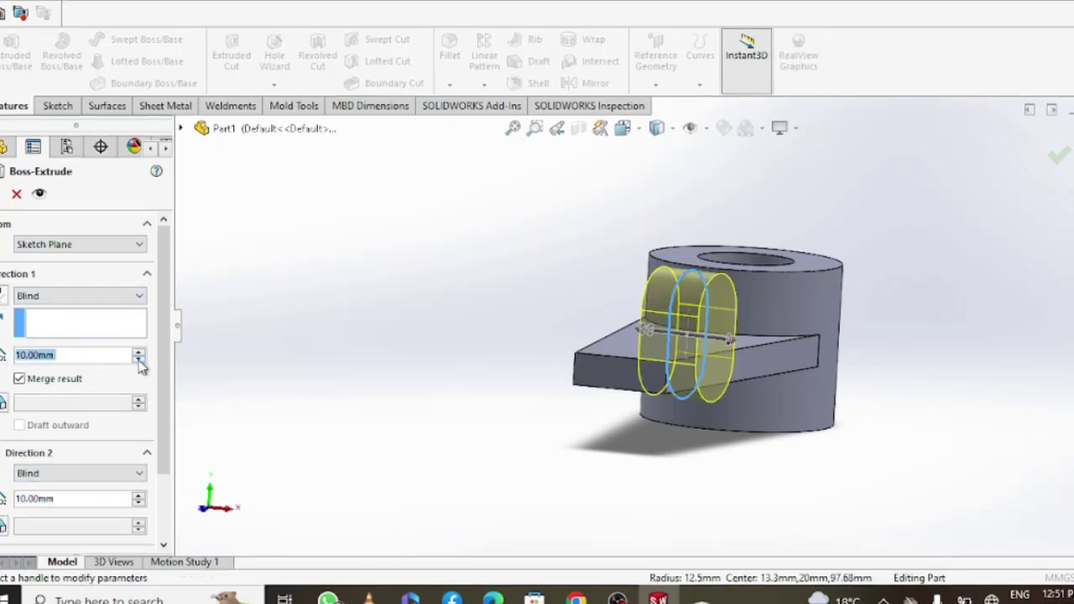
click(48, 295)
click(40, 378)
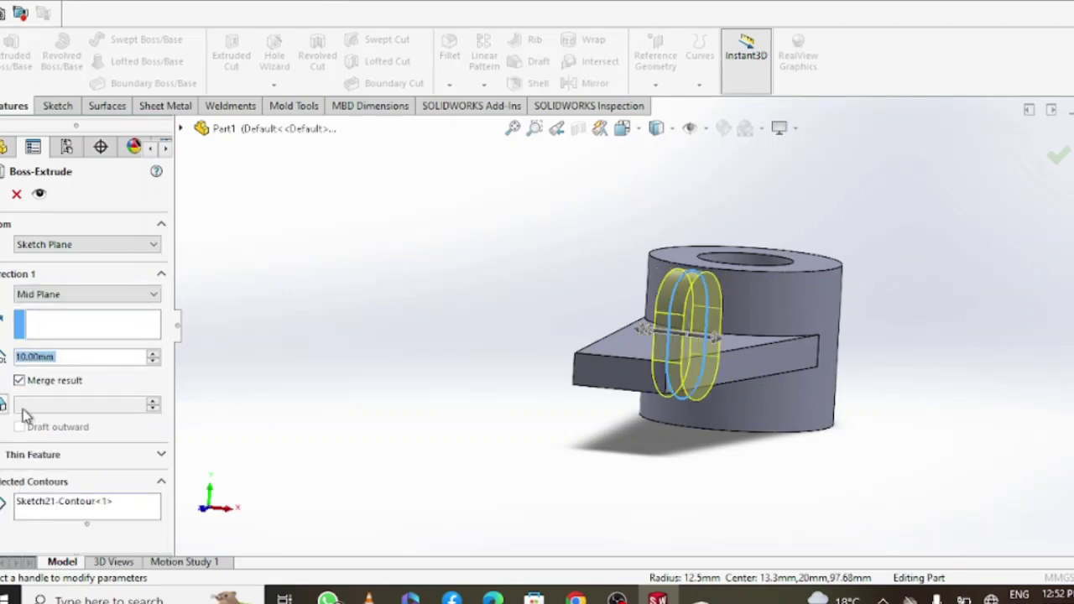
click(88, 295)
click(77, 296)
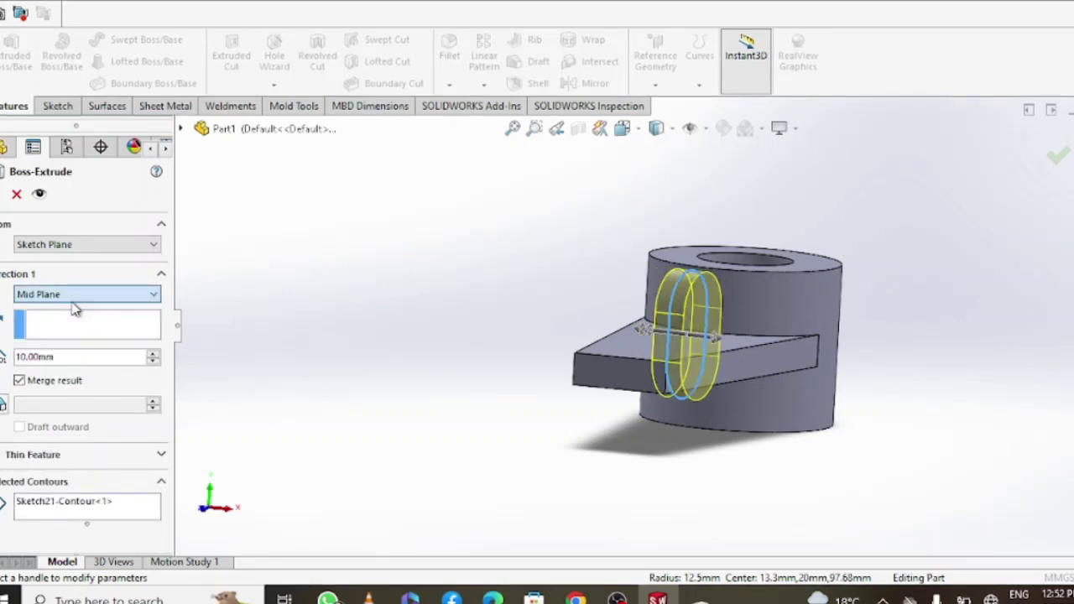
mouse_move(326, 422)
middle_down()
mouse_move(376, 398)
mouse_move(351, 409)
middle_up()
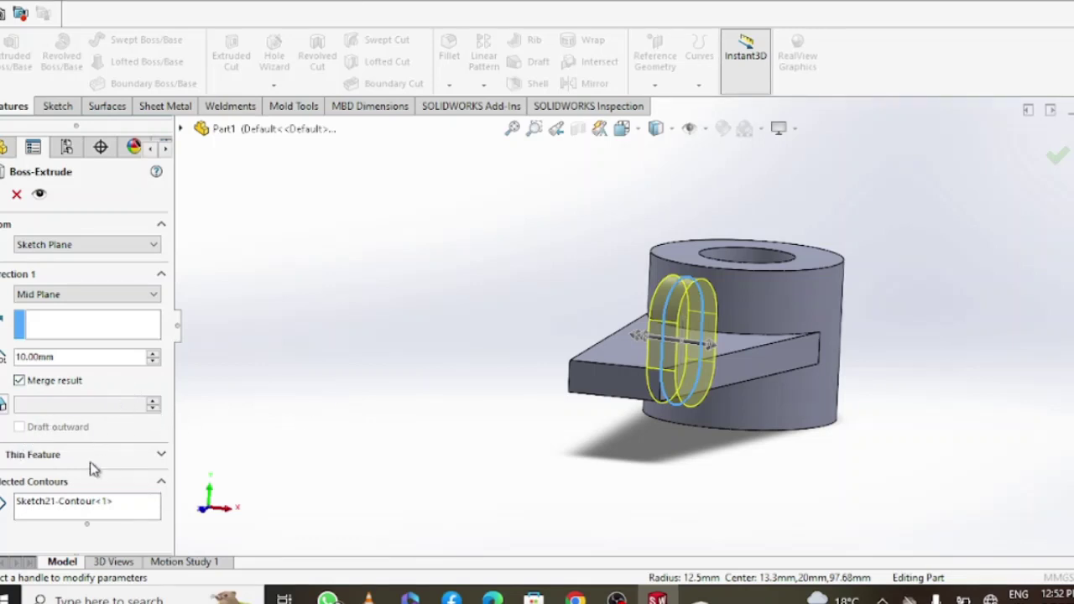
click(97, 295)
click(42, 307)
- Extrude one side only, flipped, at a 9 mm Blind depth, and confirm the lug
scroll(100, 428, down, 2)
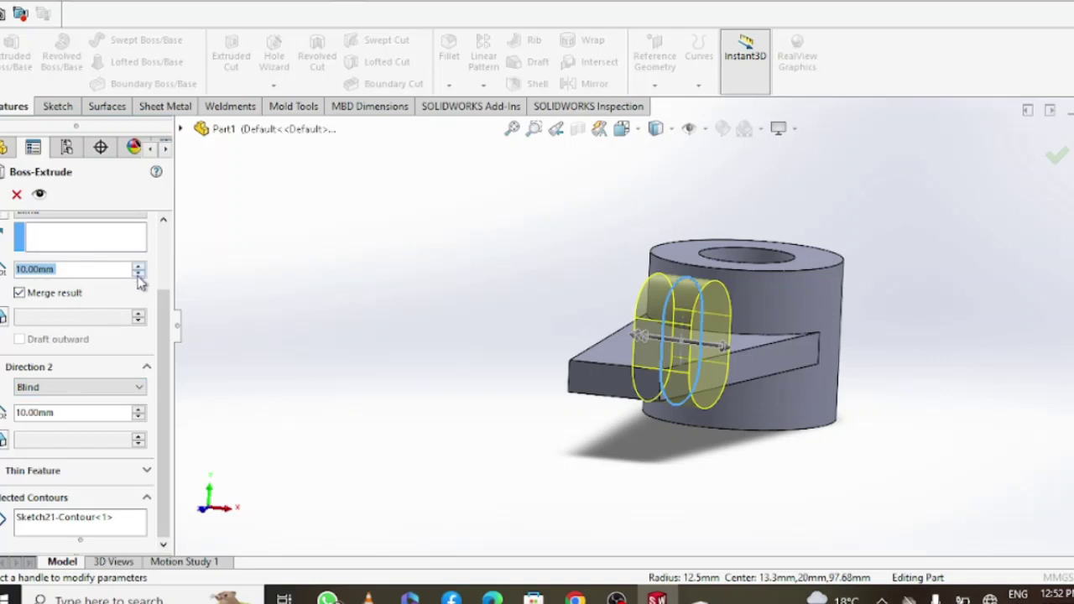
text(0)
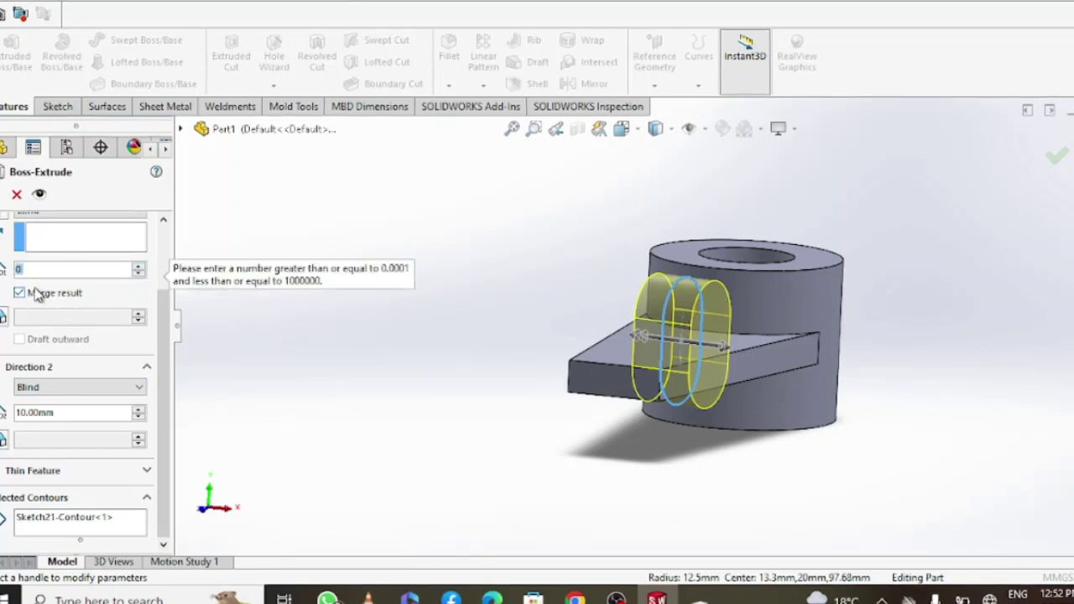
scroll(35, 292, up, 2)
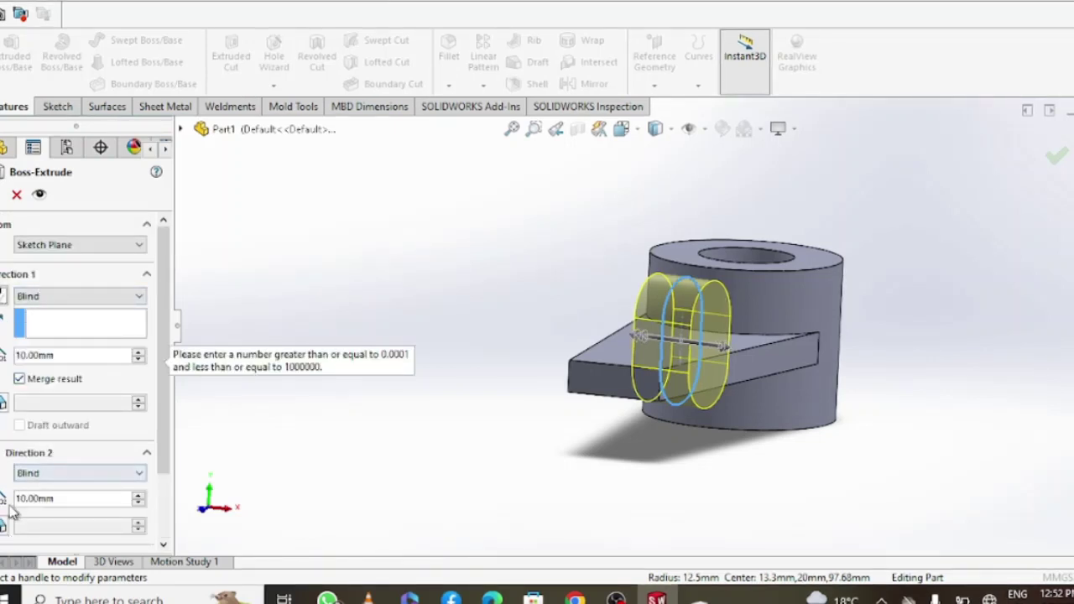
scroll(10, 512, down, 2)
click(4, 374)
scroll(33, 362, up, 2)
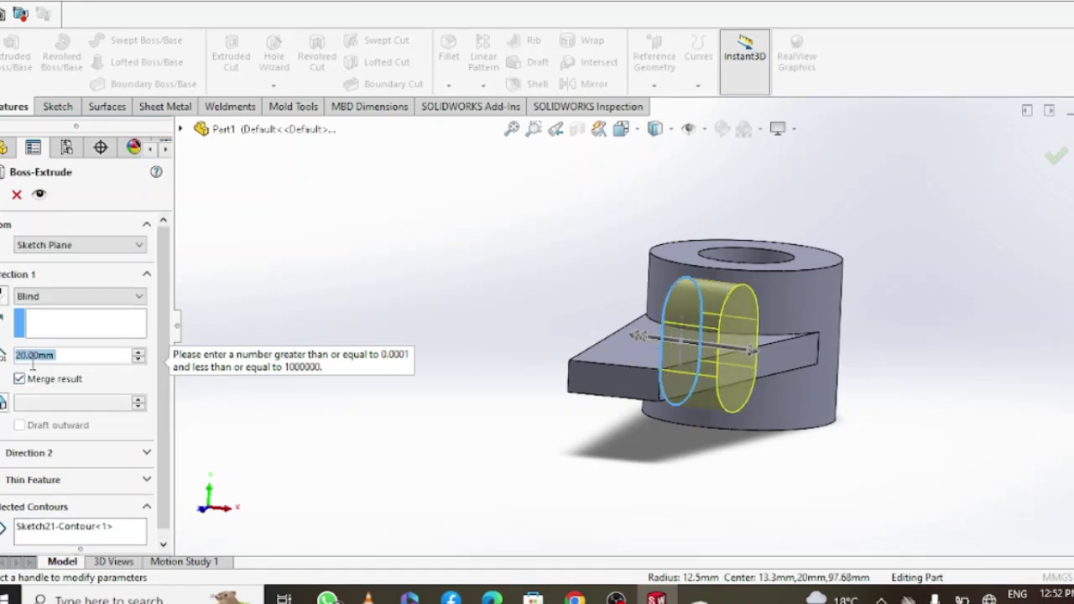
click(3, 300)
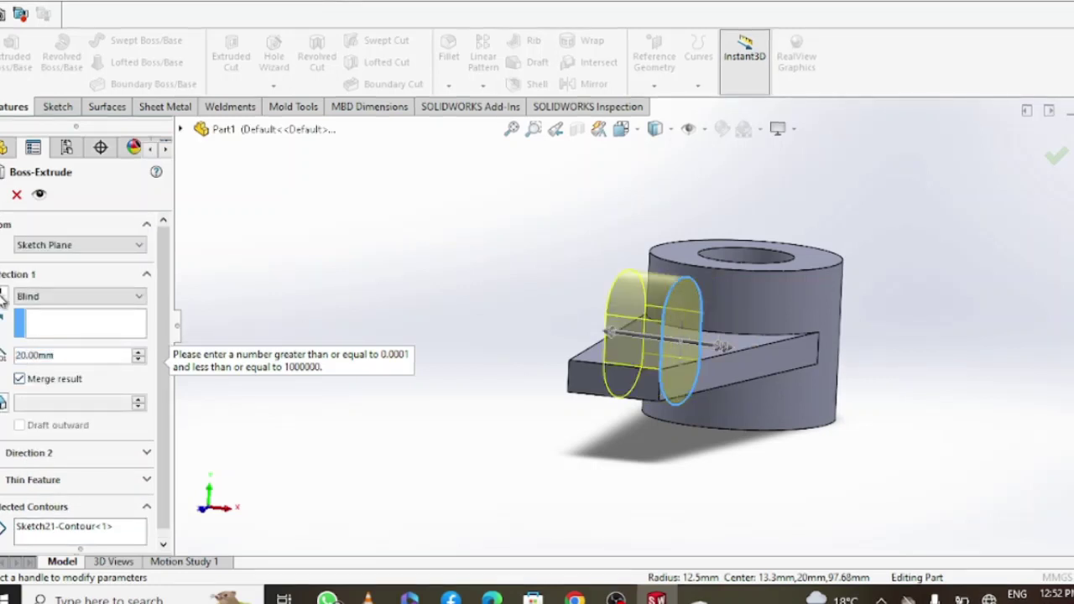
click(141, 360)
click(492, 599)
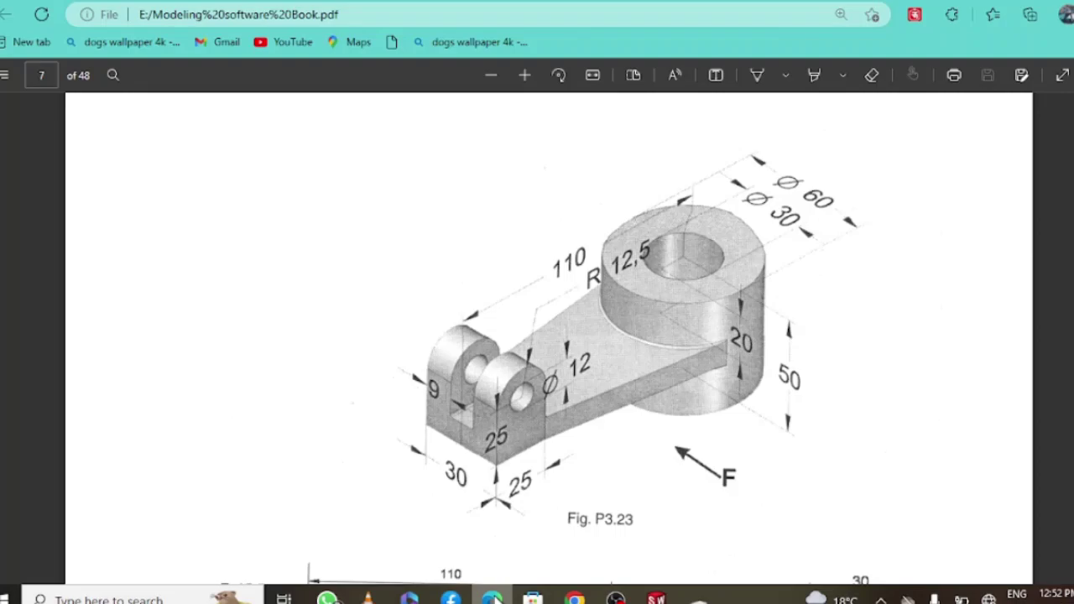
click(657, 598)
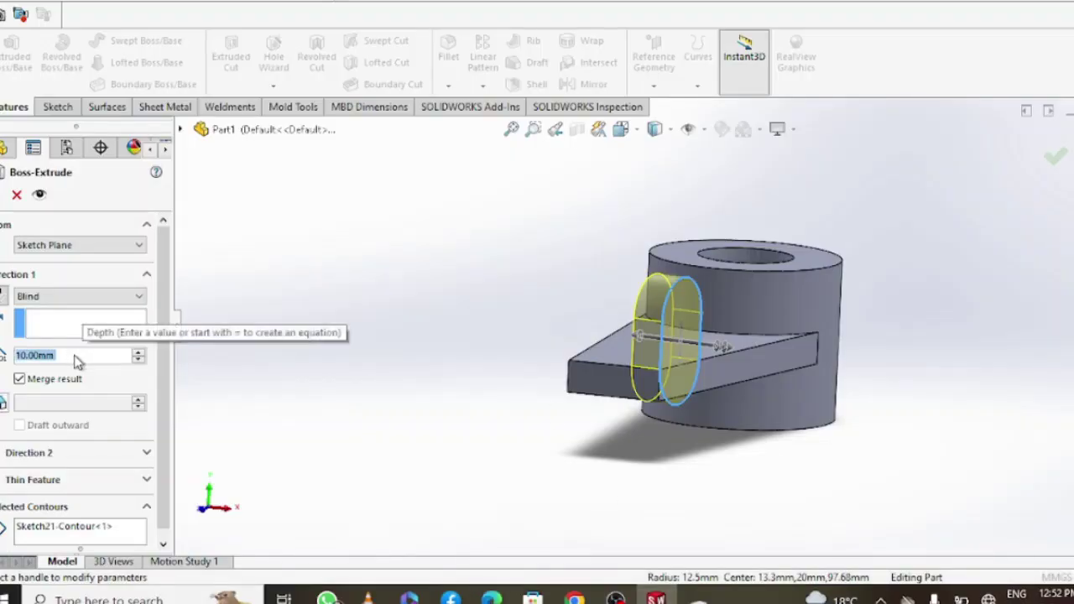
alt+scroll(74, 361, down, 1)
middle_drag(260, 333, 509, 340)
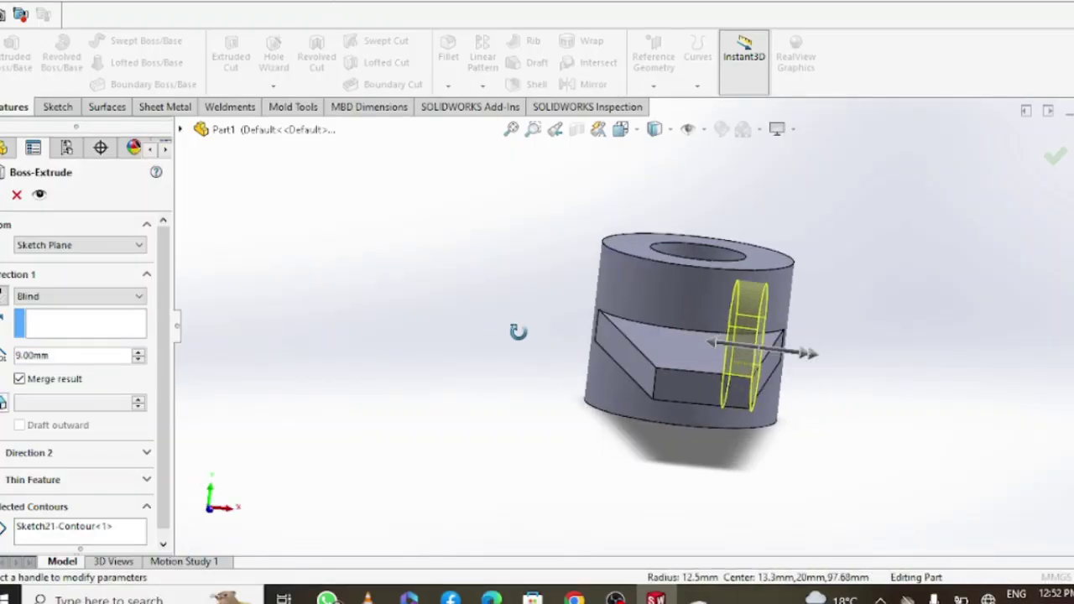
click(3, 198)
- On the lug's side face, sketch one horizontal line along the arm's bottom edge
middle_drag(928, 309, 903, 196)
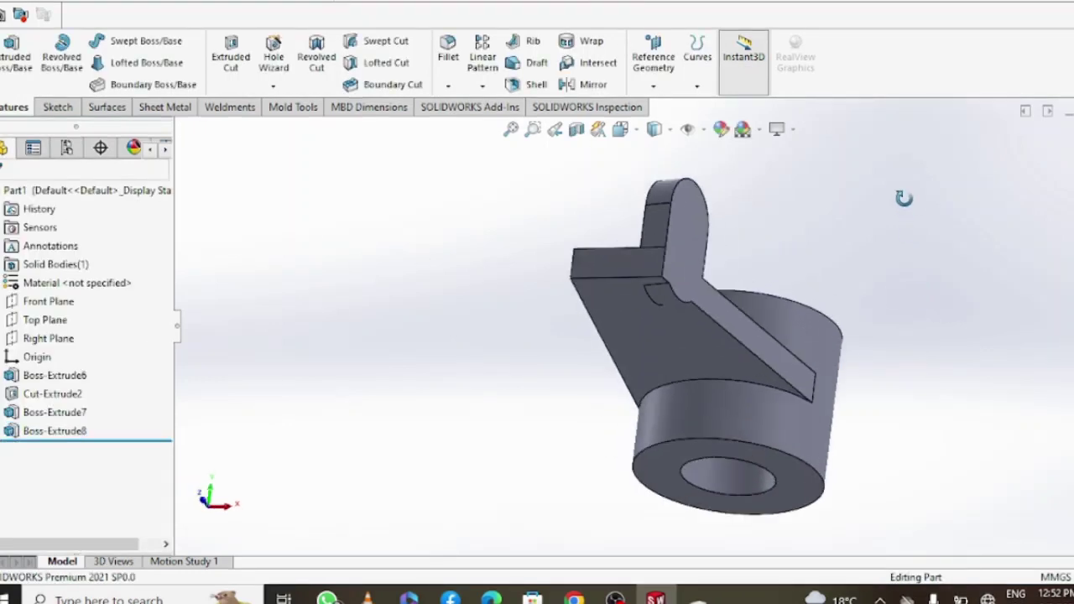
middle_drag(918, 311, 726, 345)
click(727, 345)
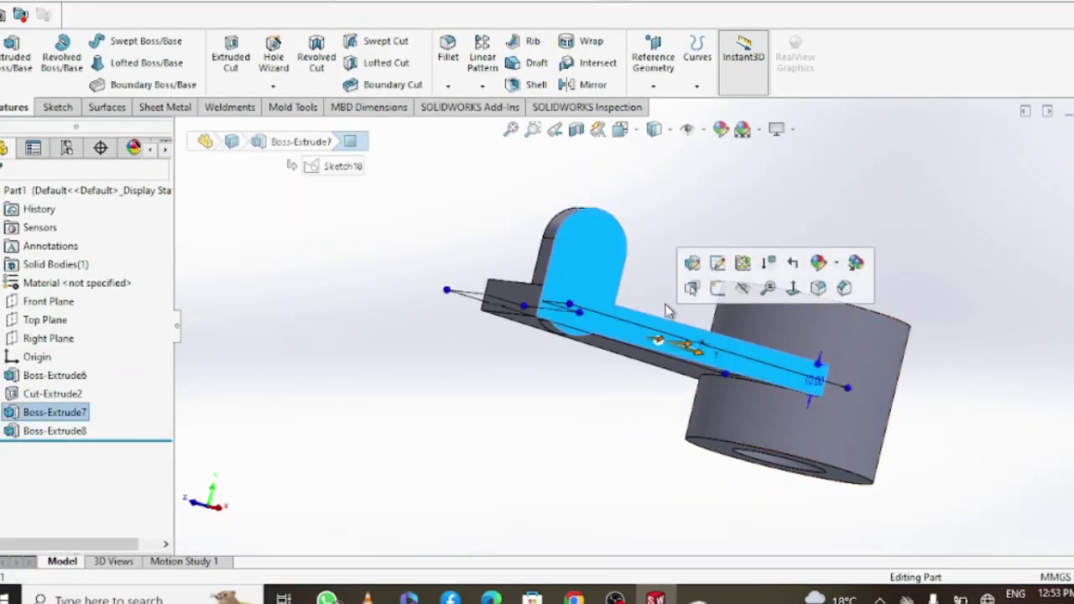
click(693, 287)
click(91, 40)
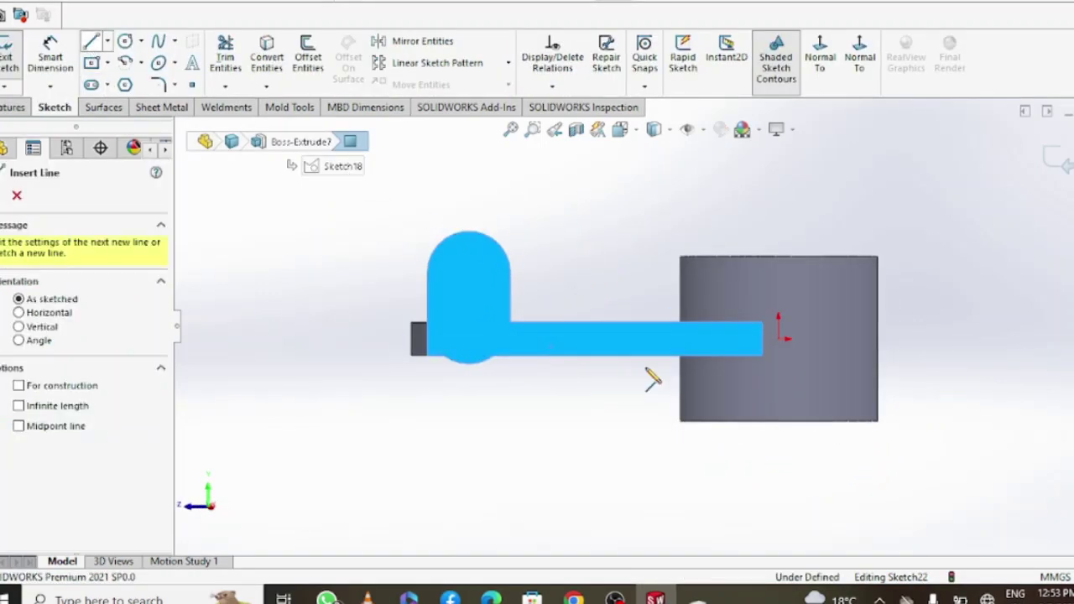
click(432, 357)
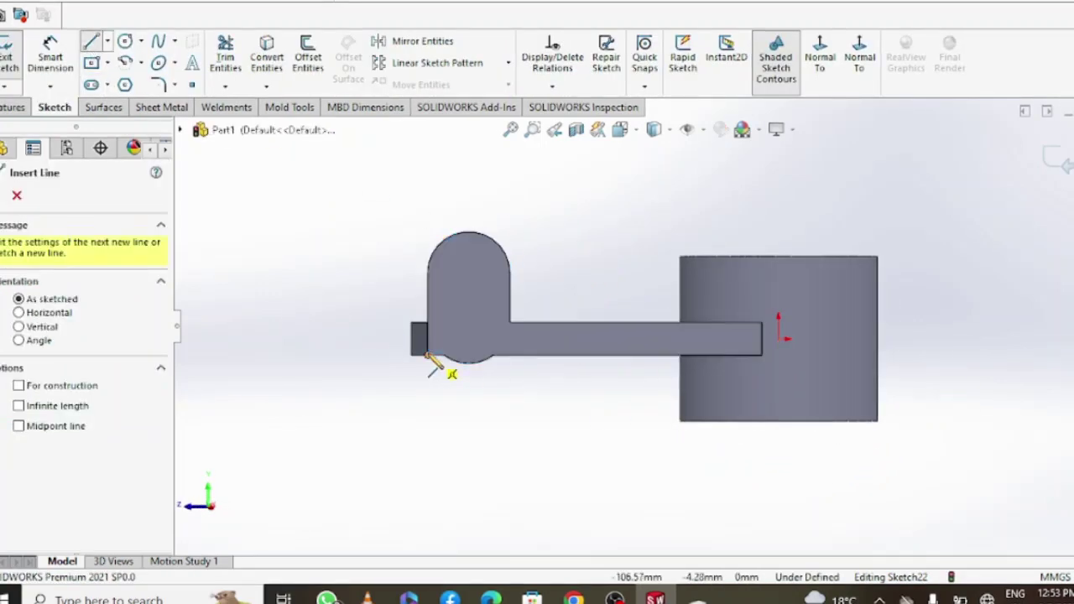
click(493, 355)
click(1059, 161)
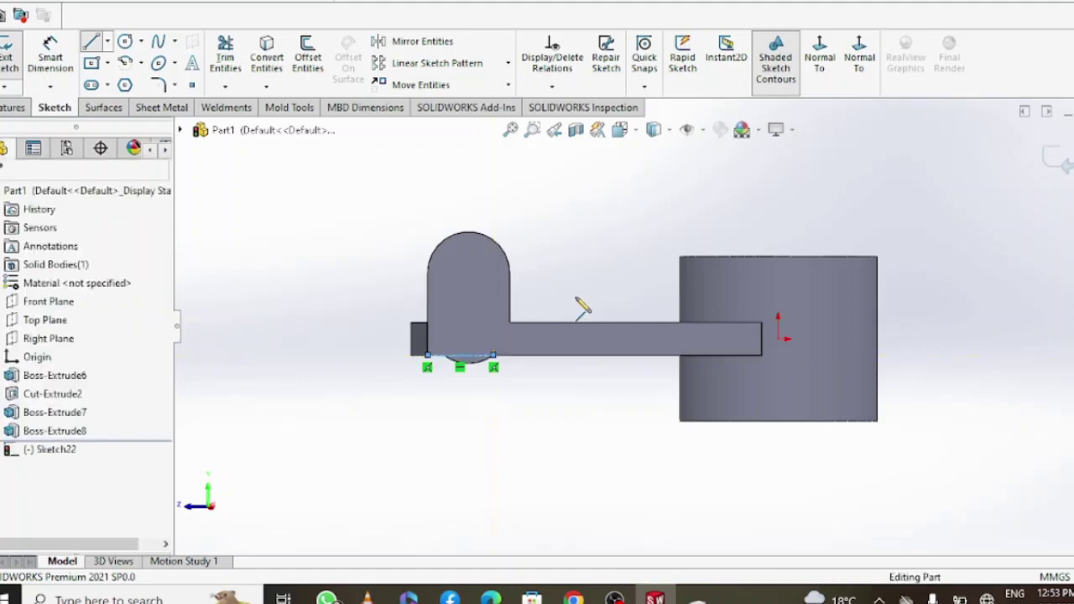
scroll(481, 385, down, 2)
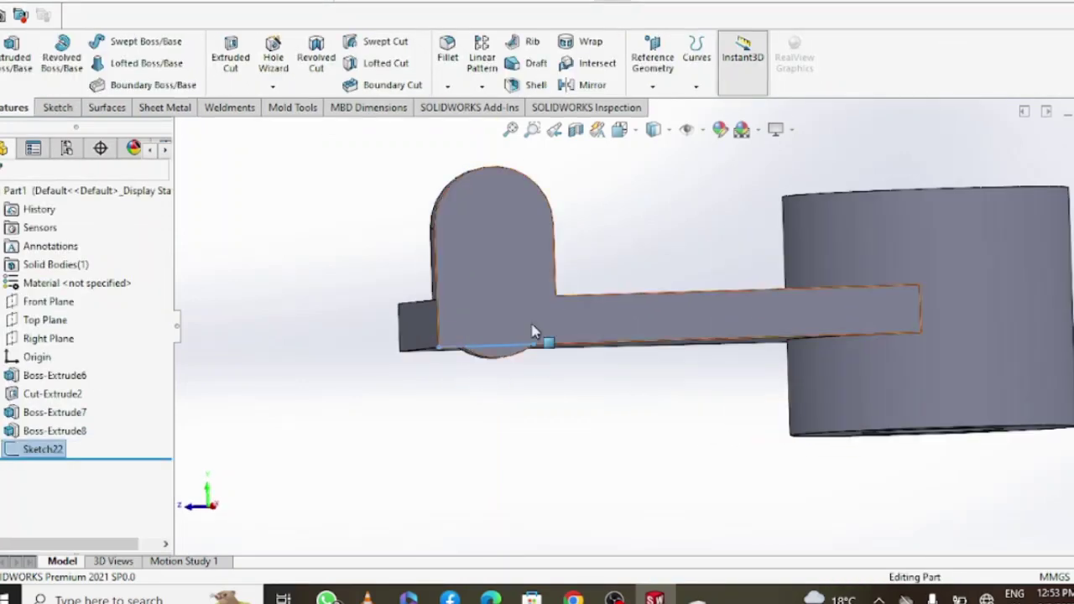
- Cut the line sketch Through All to trim the lug's lower arc
click(230, 55)
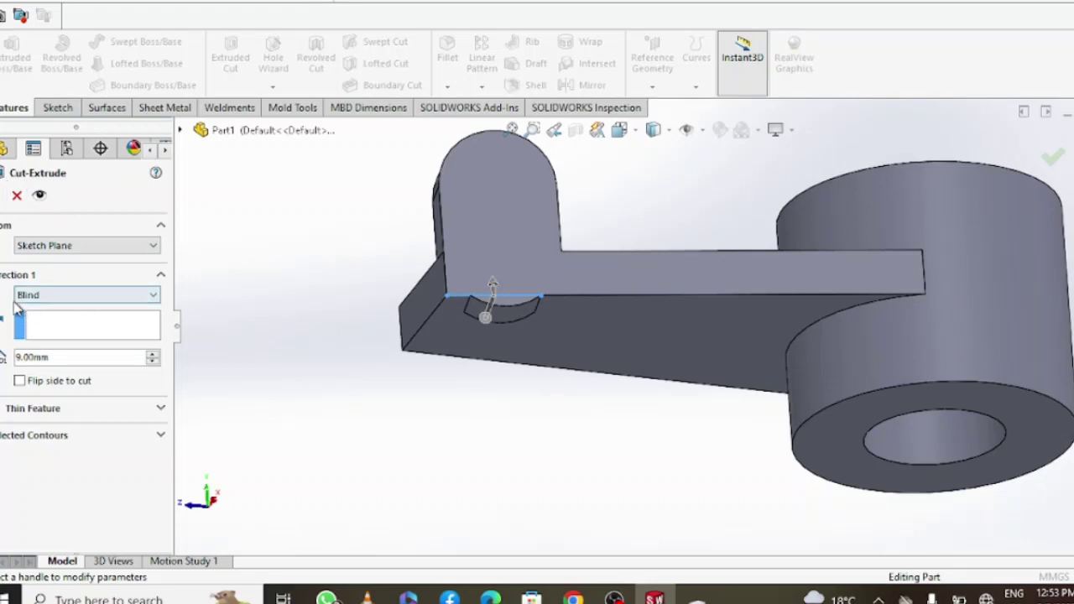
click(47, 295)
click(62, 325)
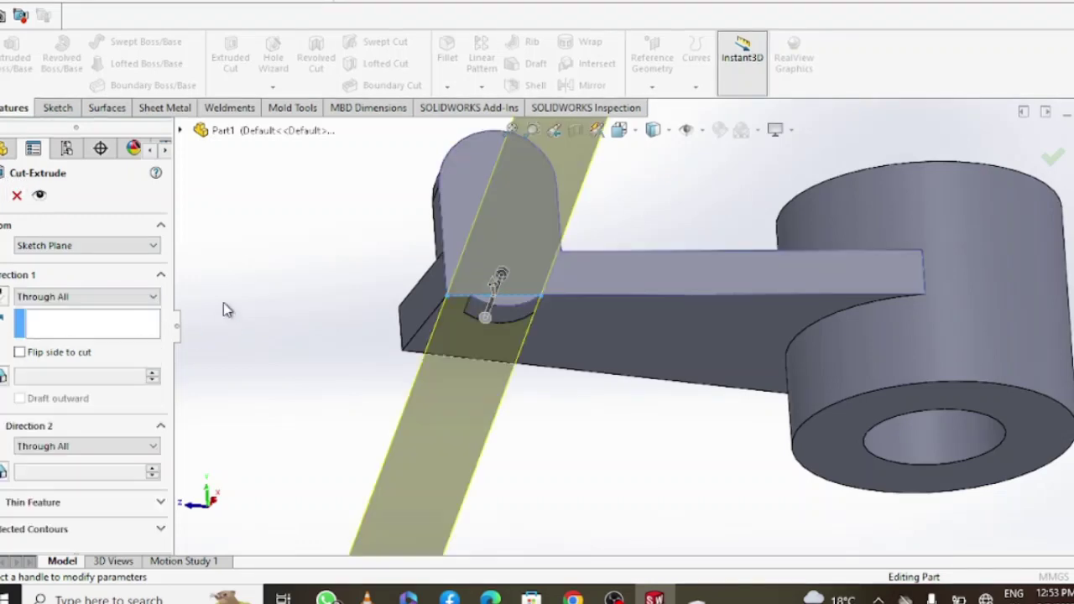
middle_drag(226, 310, 236, 382)
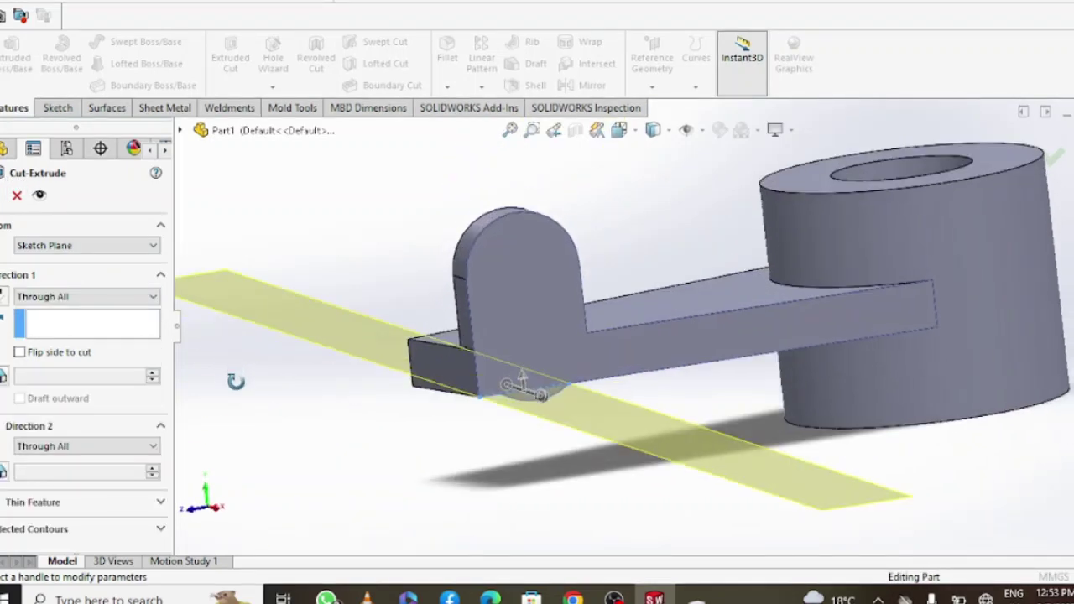
click(1, 197)
- Undo both the cut and the lug extrusion with Ctrl+Z twice
key(ctrl+z)
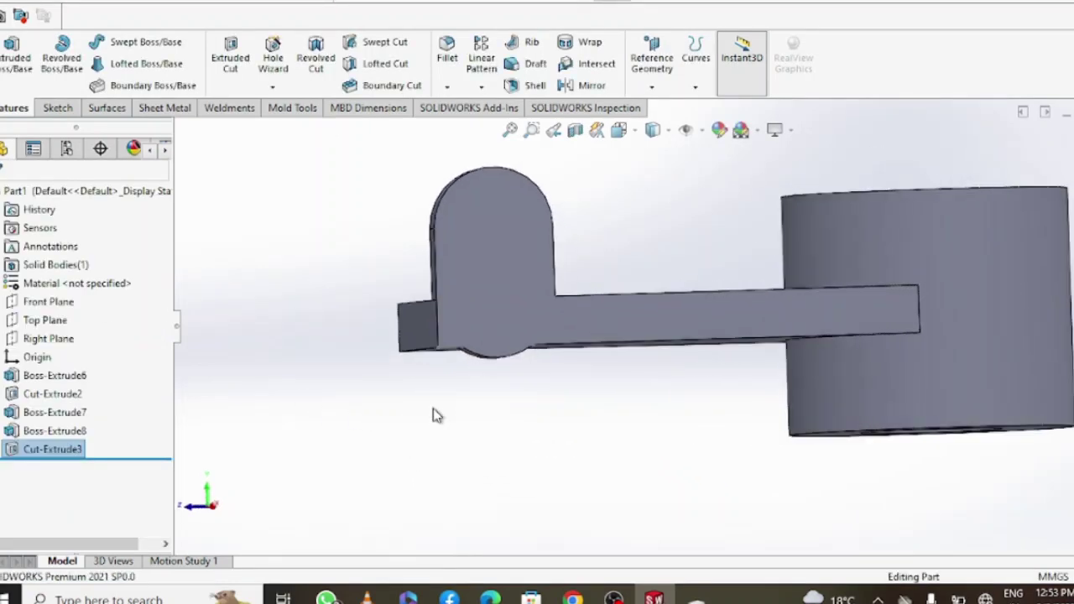
key(ctrl+z)
key(ctrl+z)
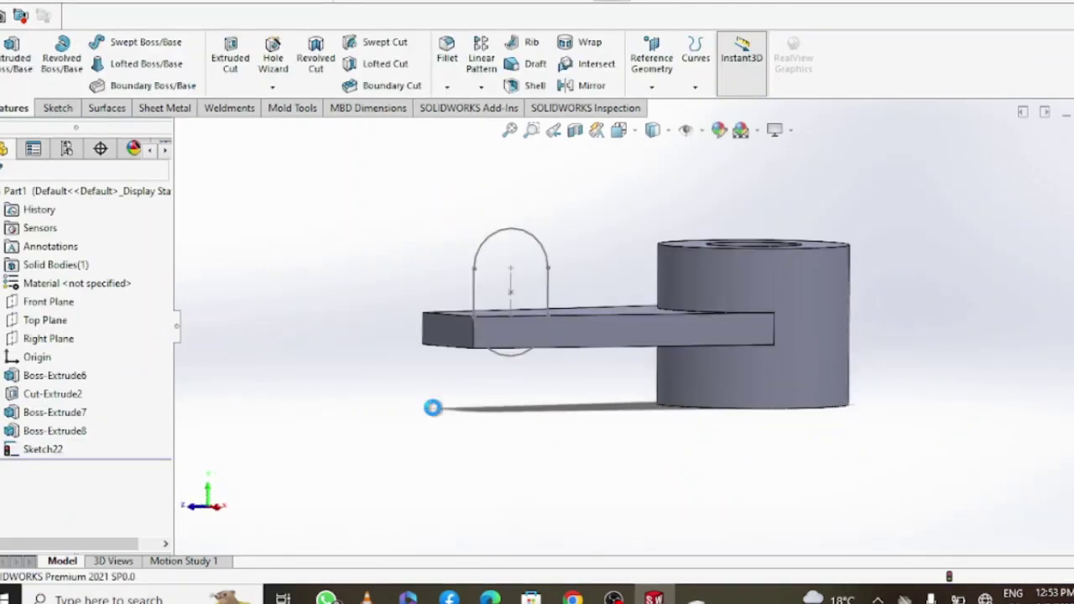
click(71, 109)
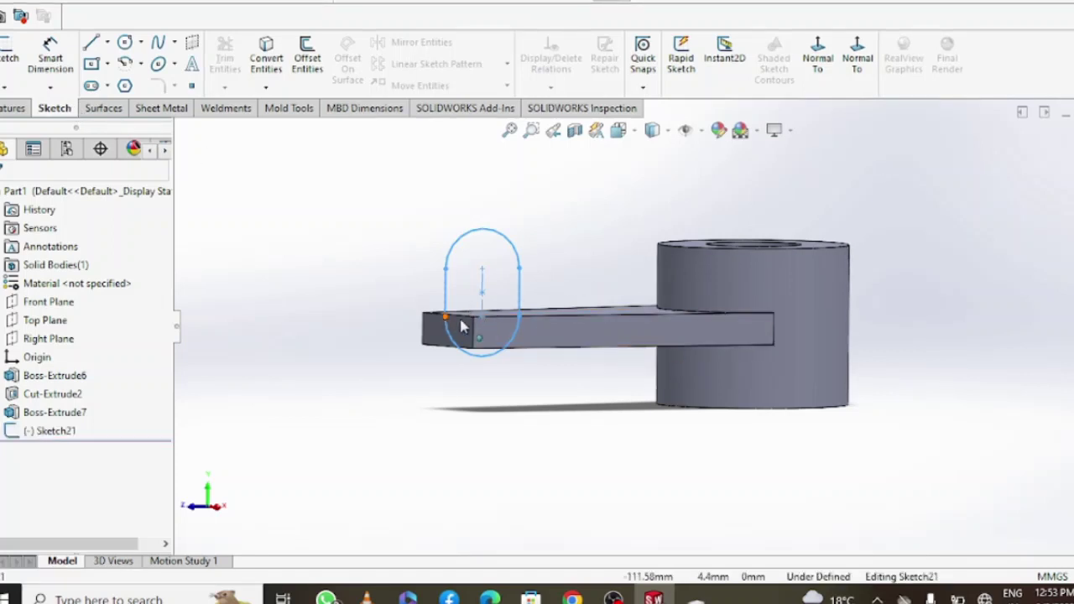
- Select the slot outline over the arm's left end and open Sketch21 for editing
drag(460, 326, 516, 363)
right_click(515, 363)
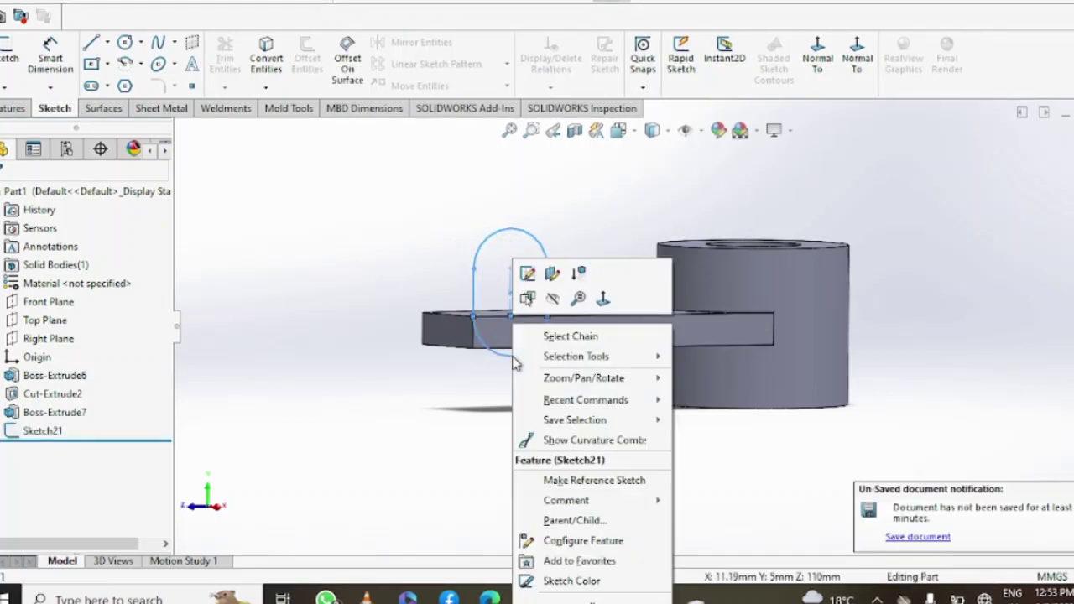
click(426, 486)
click(513, 353)
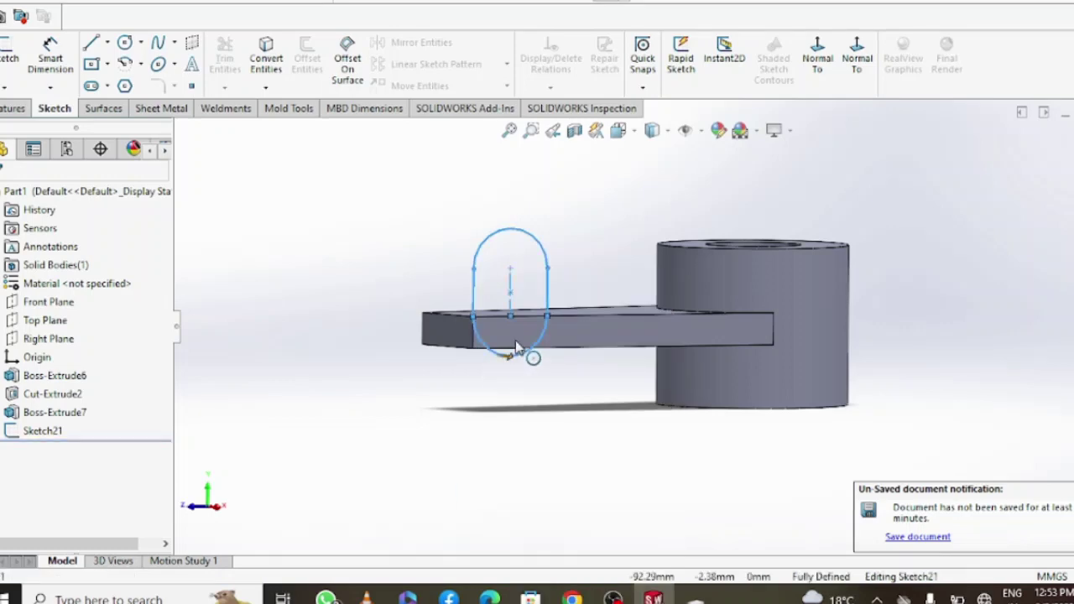
right_click(556, 356)
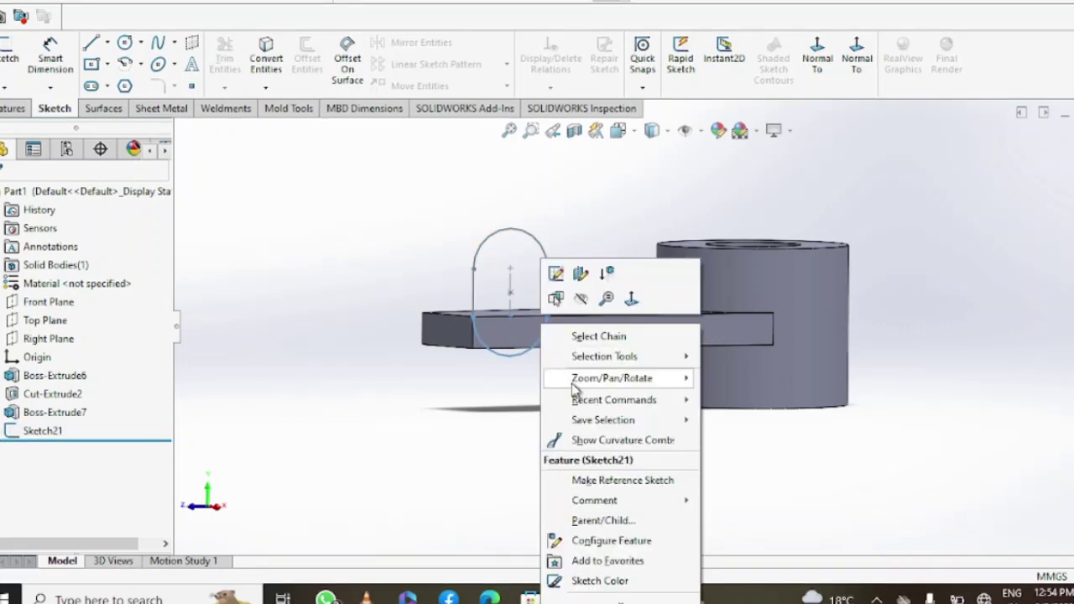
click(585, 335)
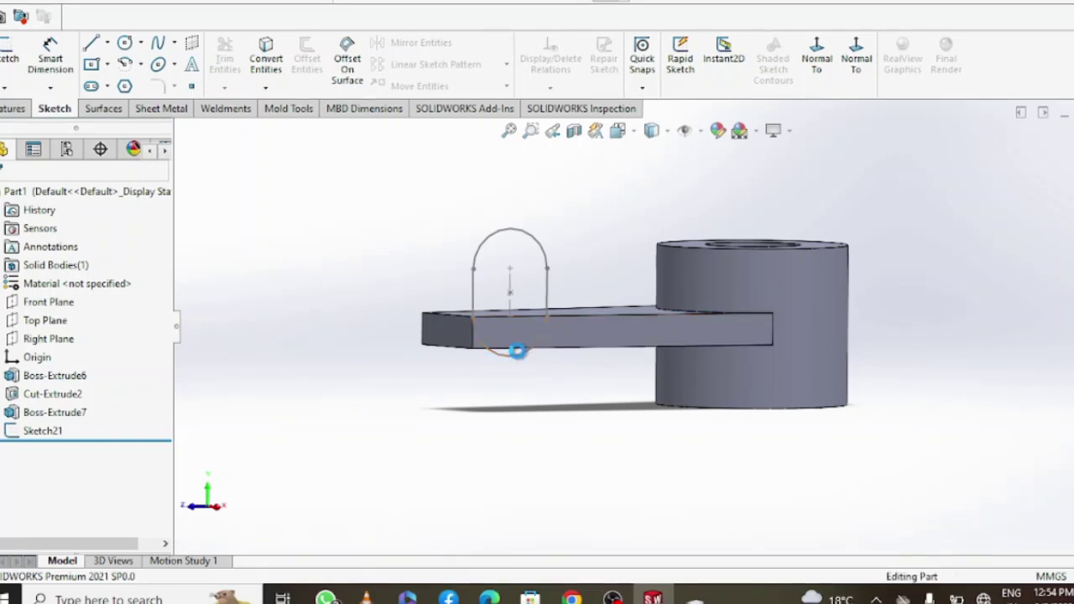
click(518, 352)
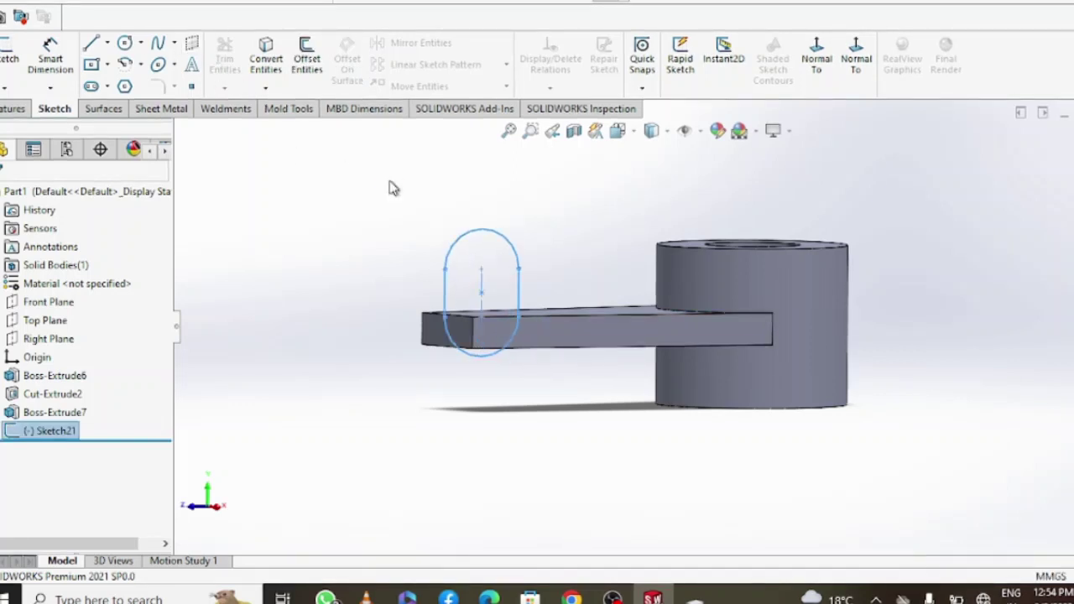
right_click(504, 358)
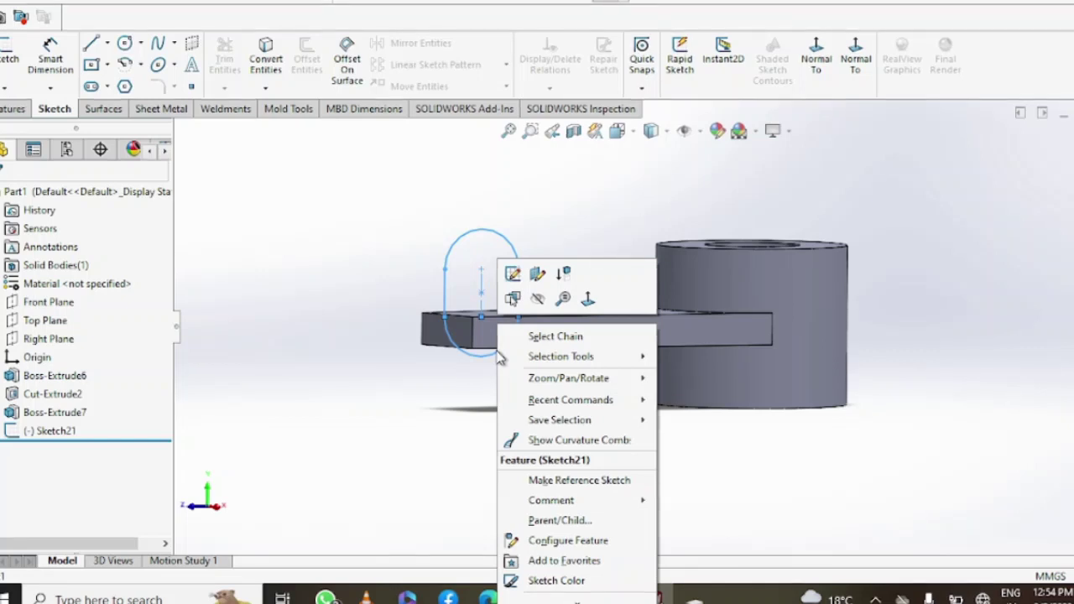
click(513, 274)
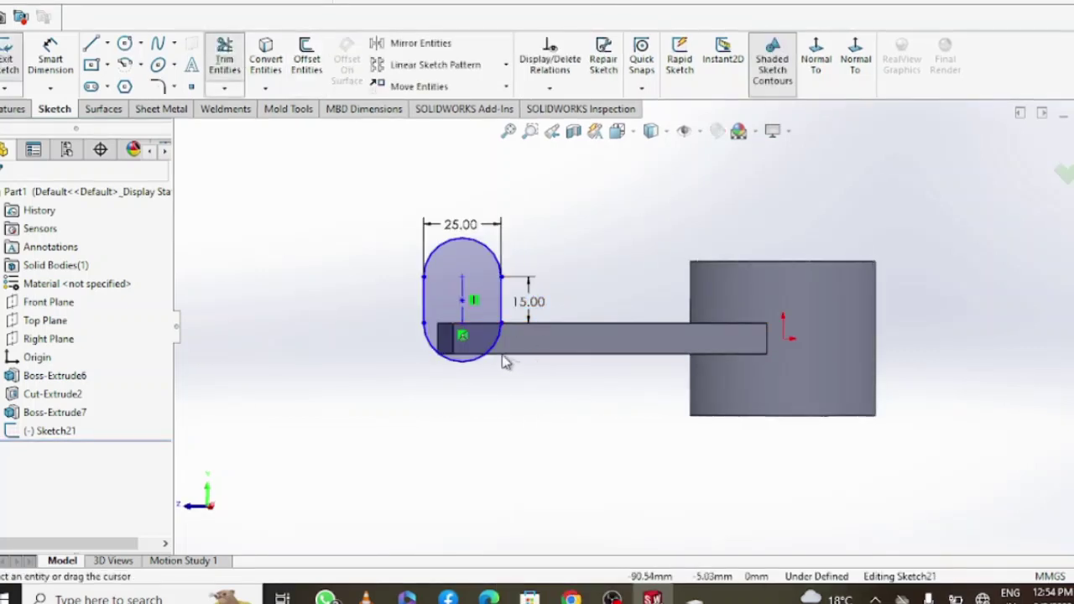
click(502, 358)
click(587, 285)
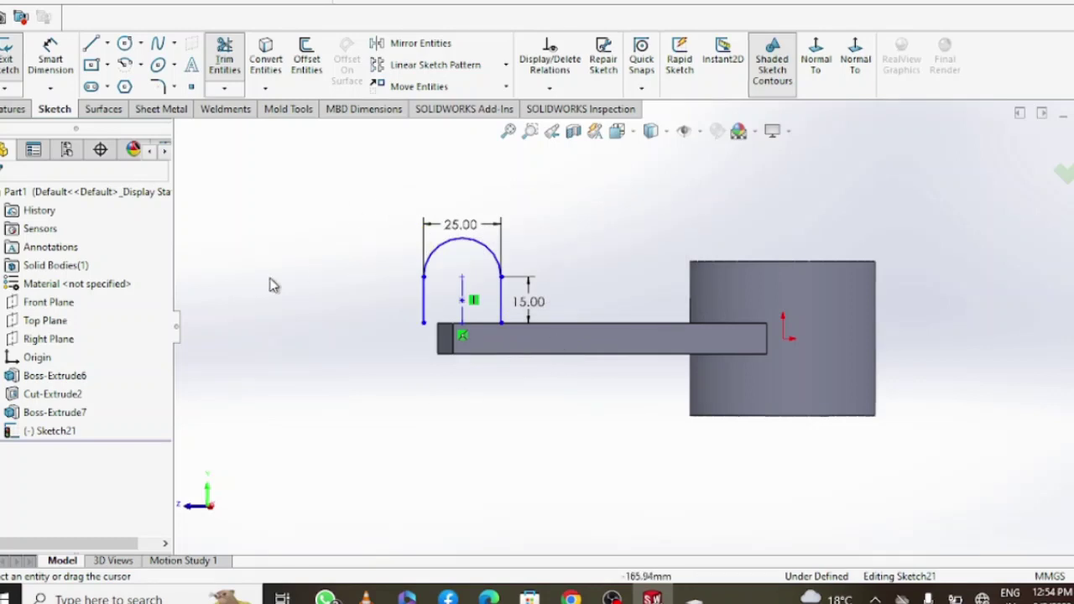
click(423, 317)
click(423, 336)
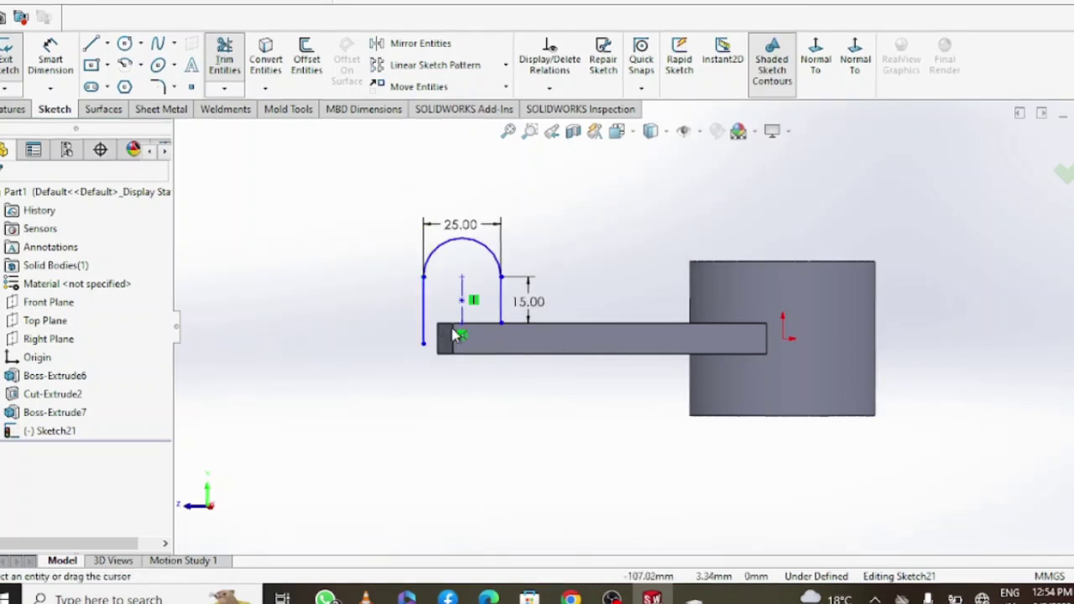
click(1062, 172)
mouse_move(423, 343)
mouse_down()
mouse_move(454, 332)
mouse_move(423, 324)
mouse_up()
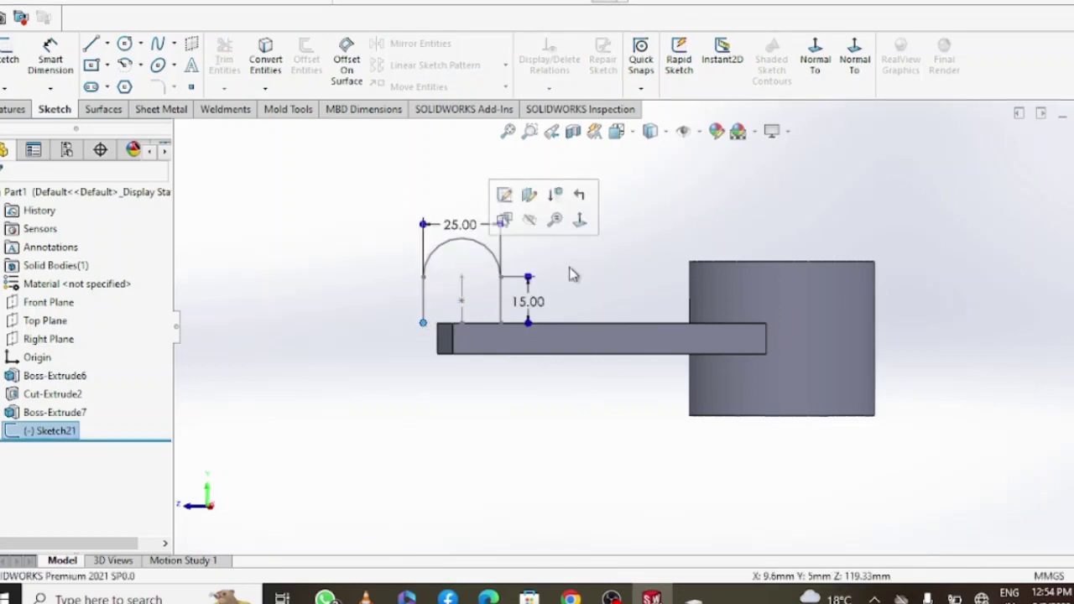
click(475, 302)
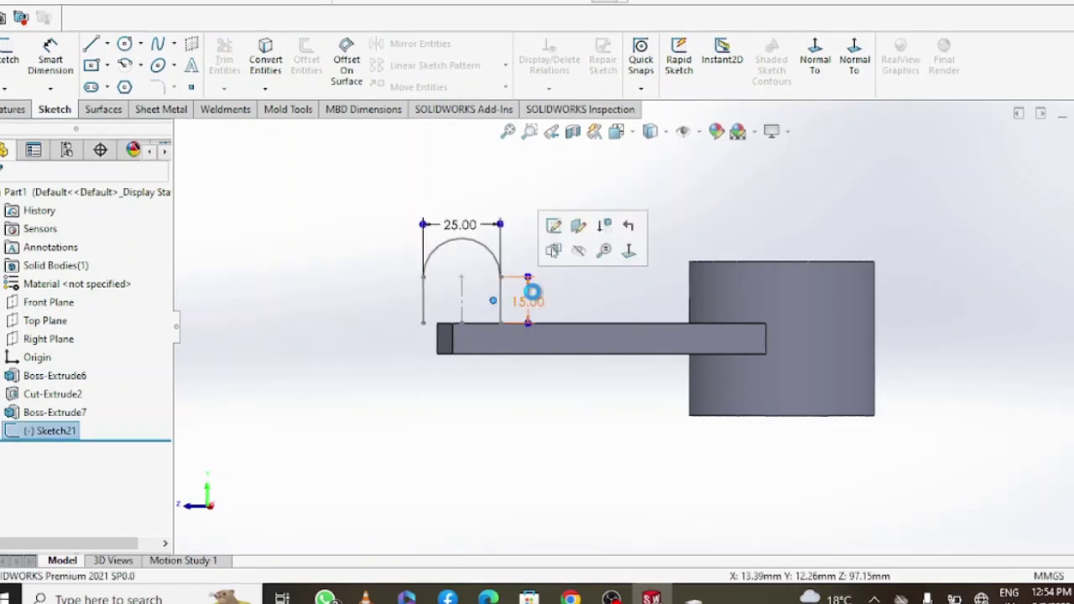
click(619, 294)
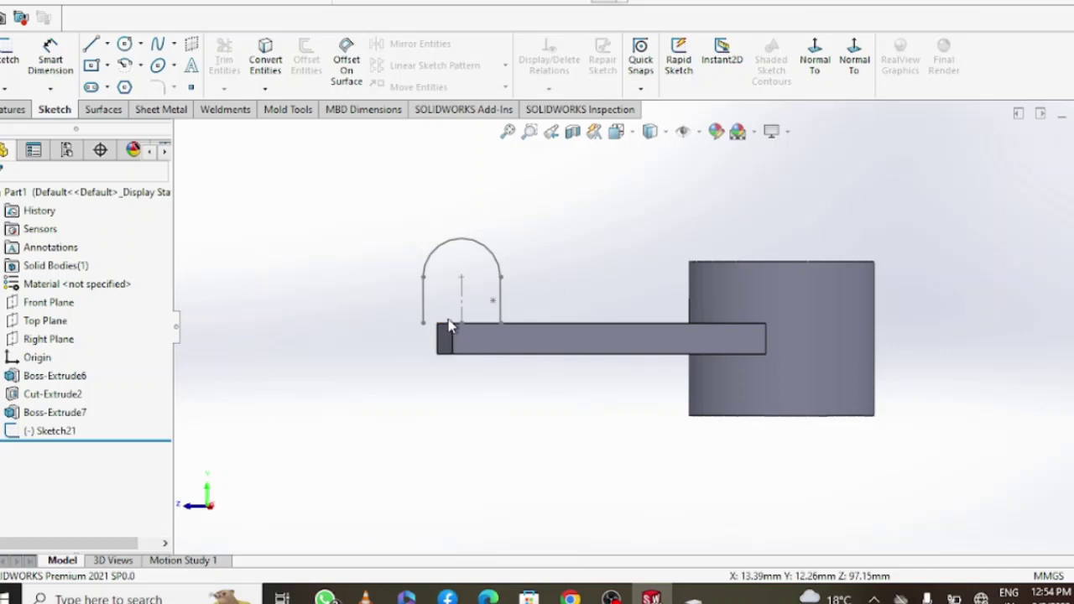
drag(464, 328, 463, 316)
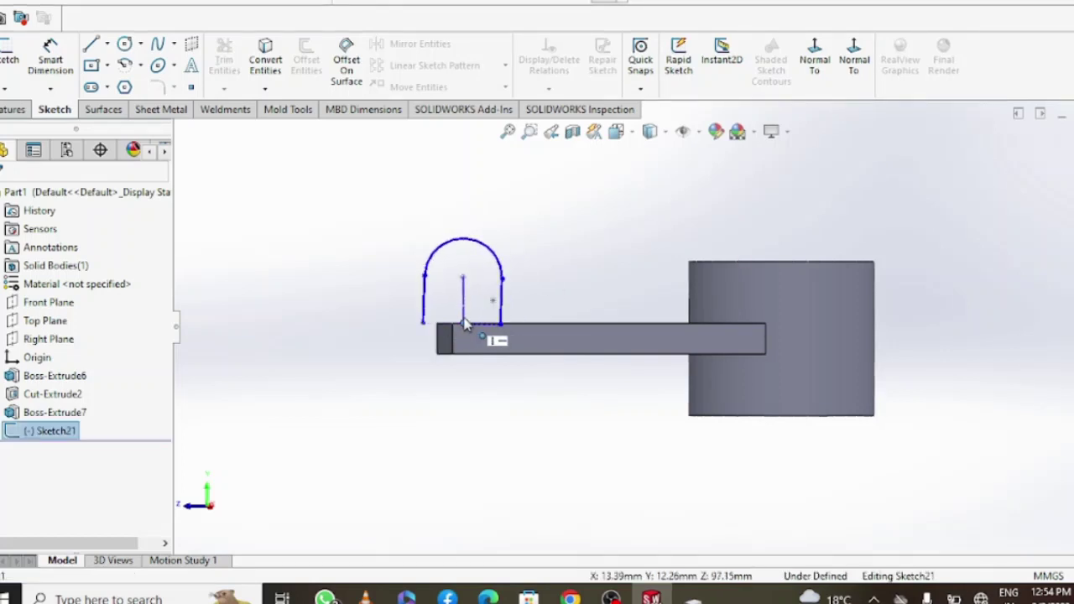
click(573, 233)
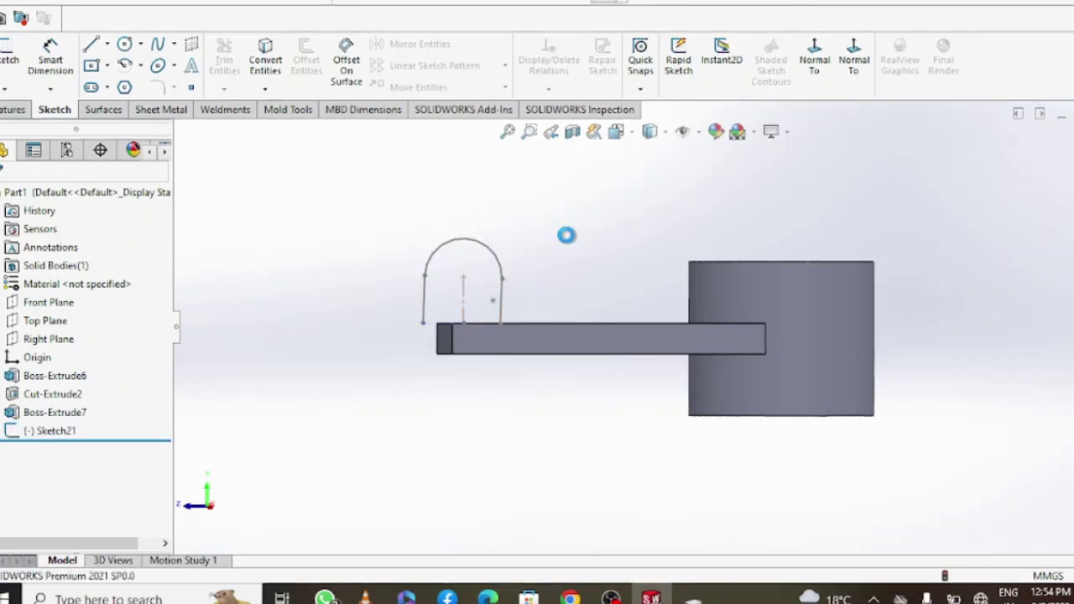
key(Escape)
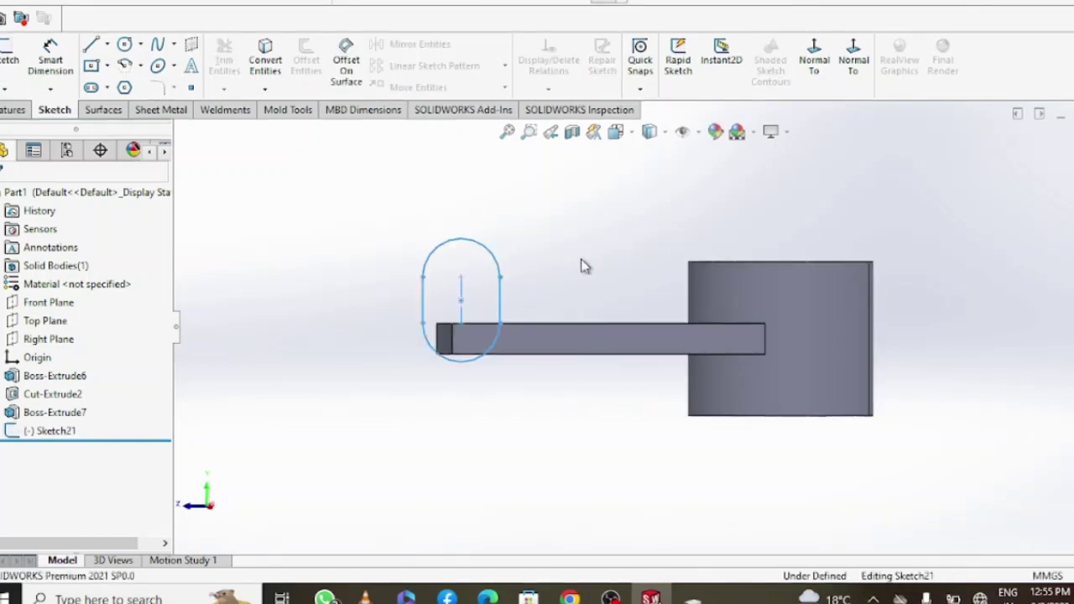
- Draw a corner rectangle on the arm's left end, dimensioned 15 mm tall and 25 mm wide
click(518, 331)
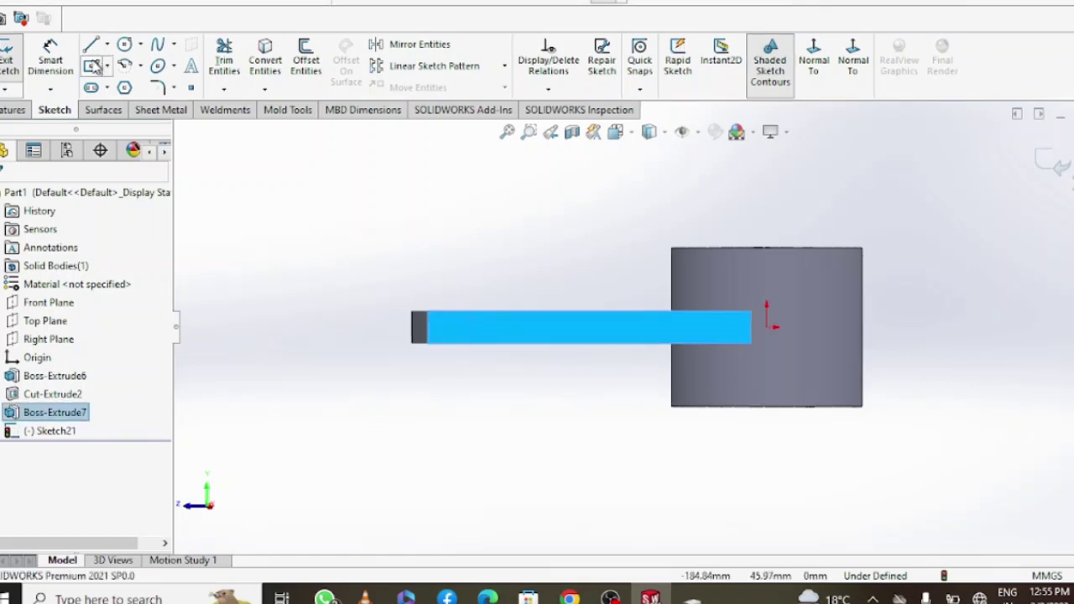
click(94, 66)
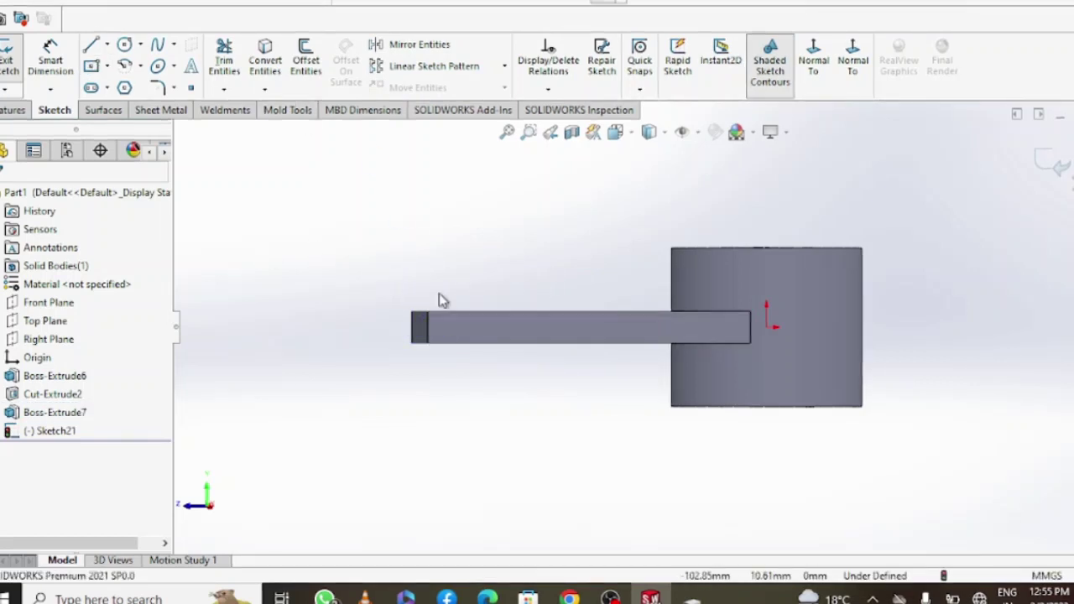
click(106, 67)
click(113, 86)
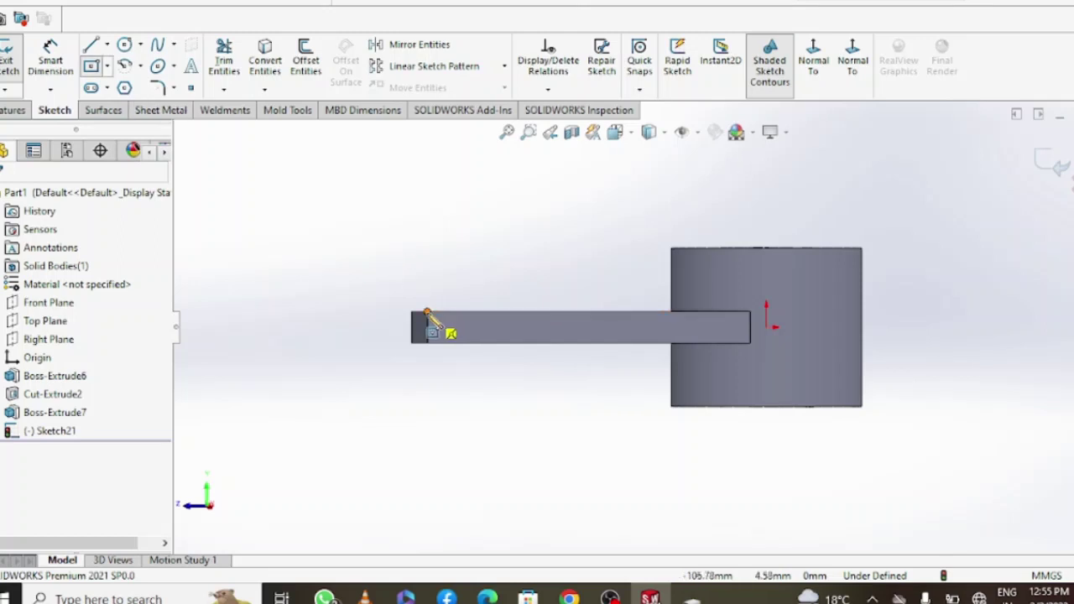
click(390, 296)
key(Escape)
click(107, 66)
click(113, 89)
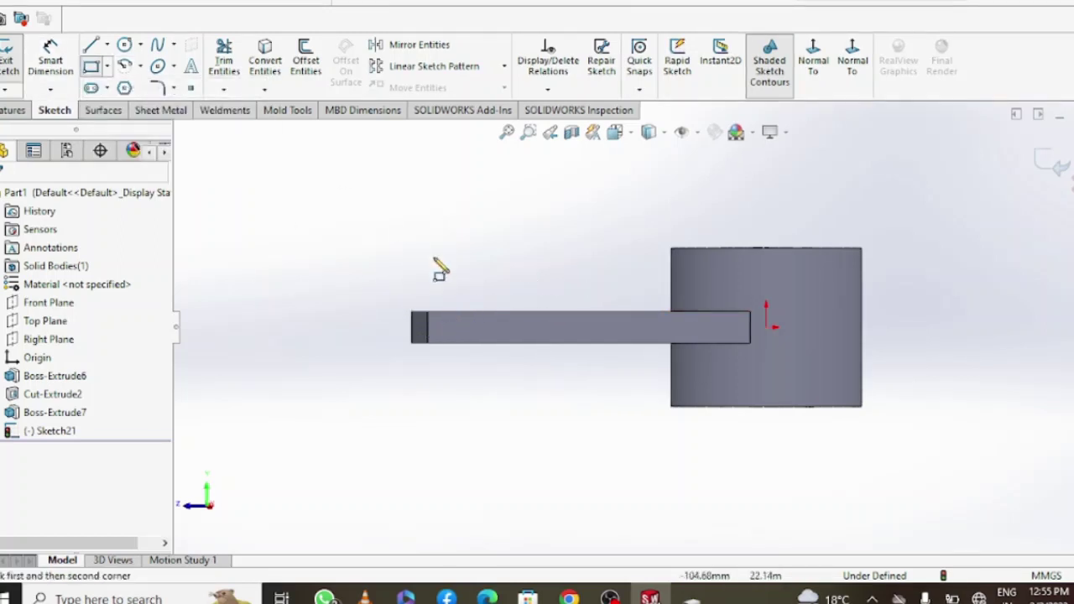
click(495, 263)
click(497, 296)
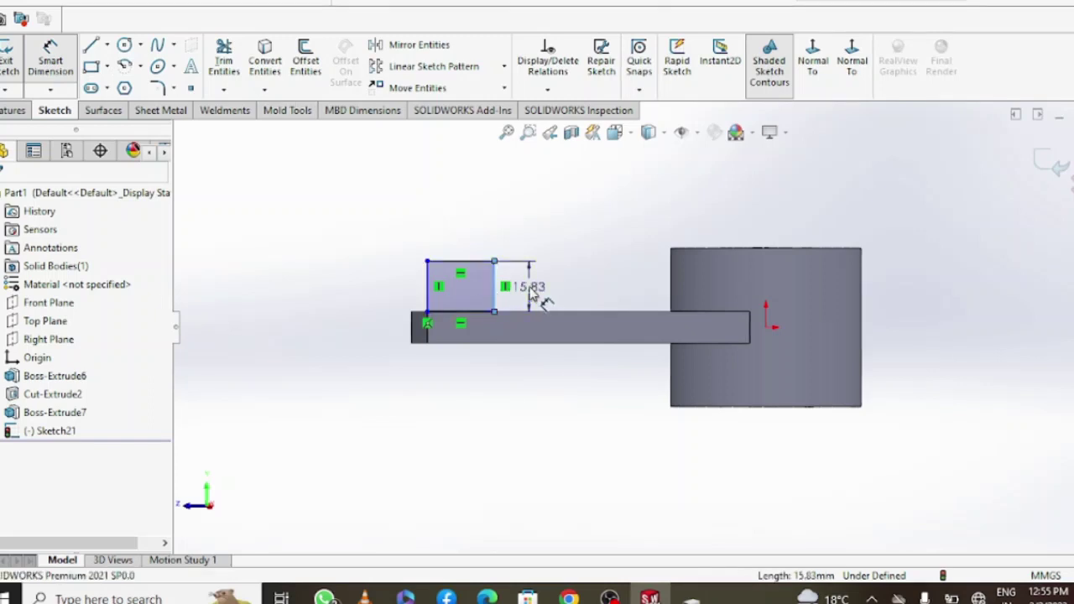
click(537, 294)
key(Return)
click(474, 265)
click(462, 250)
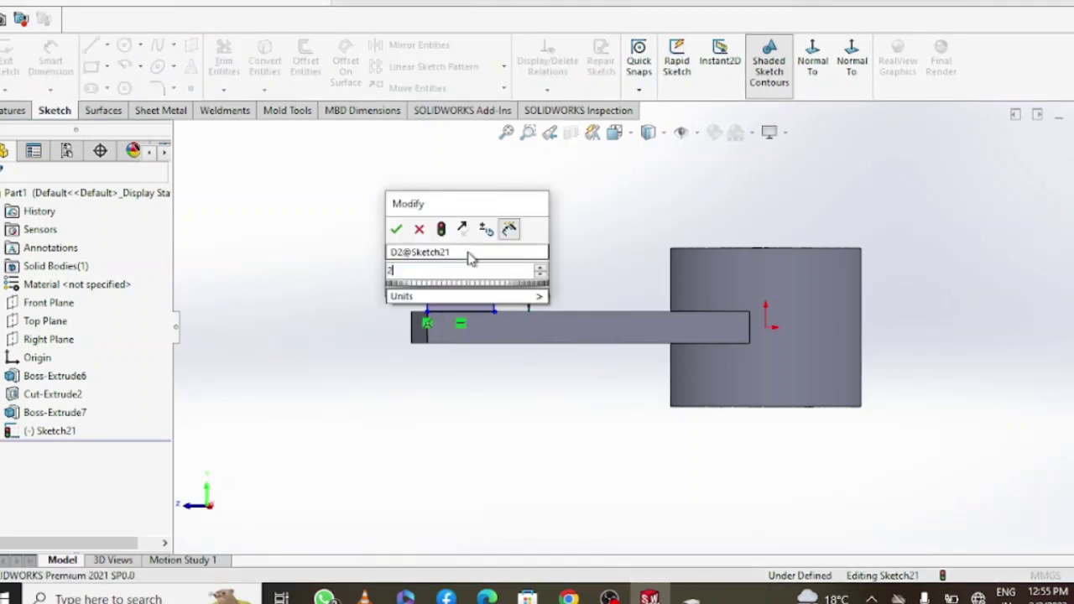
text(25)
key(Return)
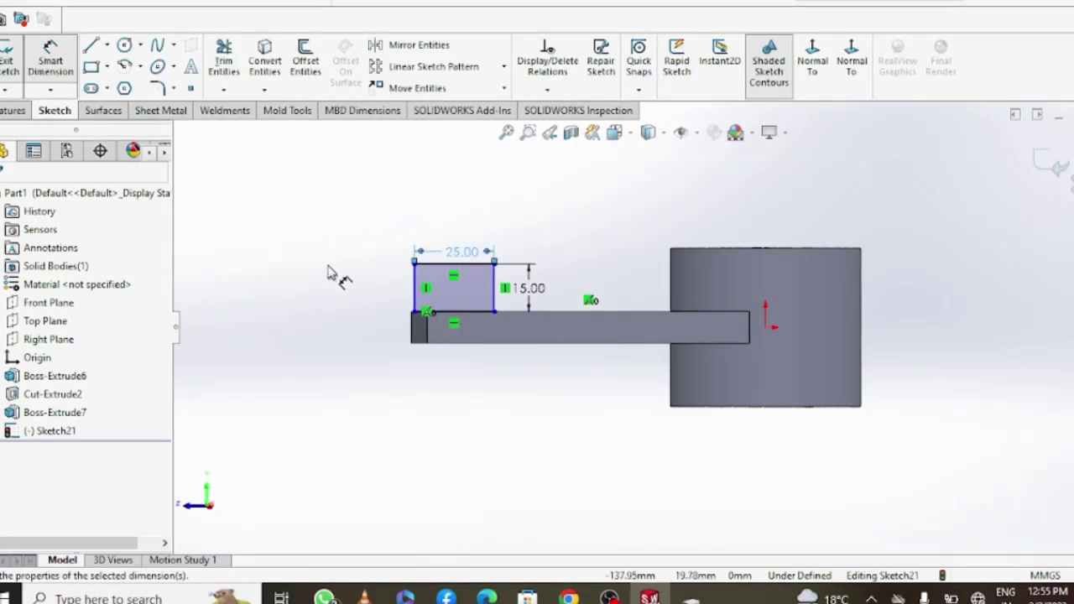
click(329, 273)
- Fix the rectangle's corner onto the arm's top-left corner
click(413, 312)
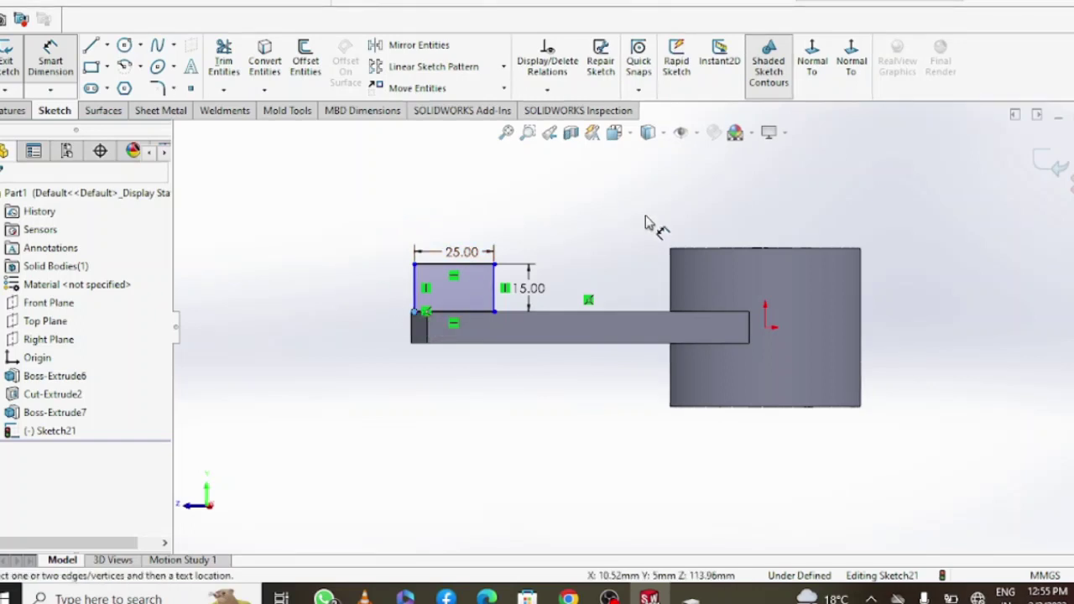
click(1056, 164)
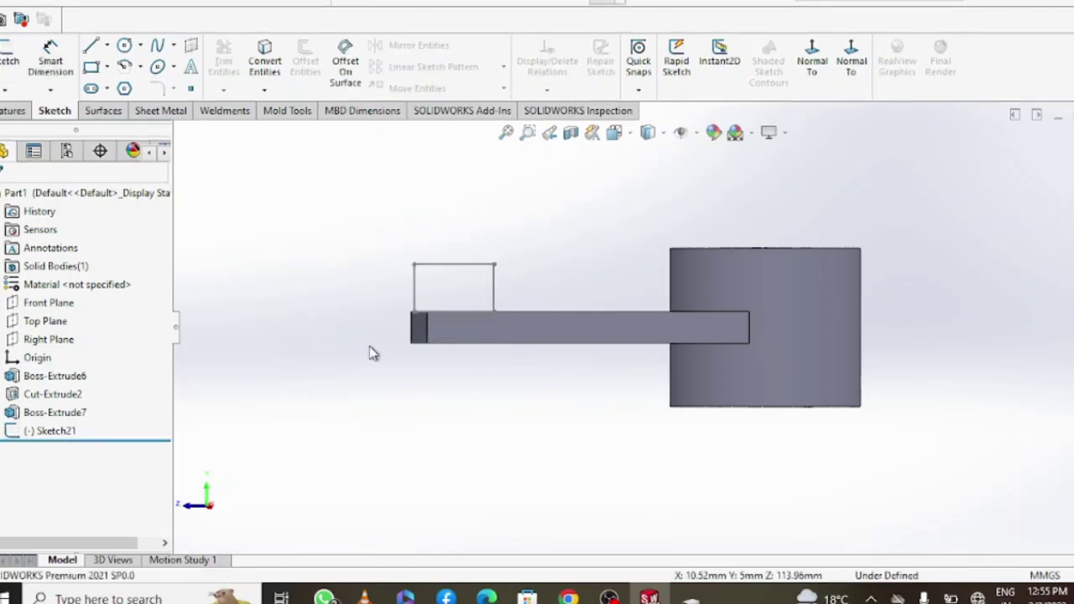
click(429, 317)
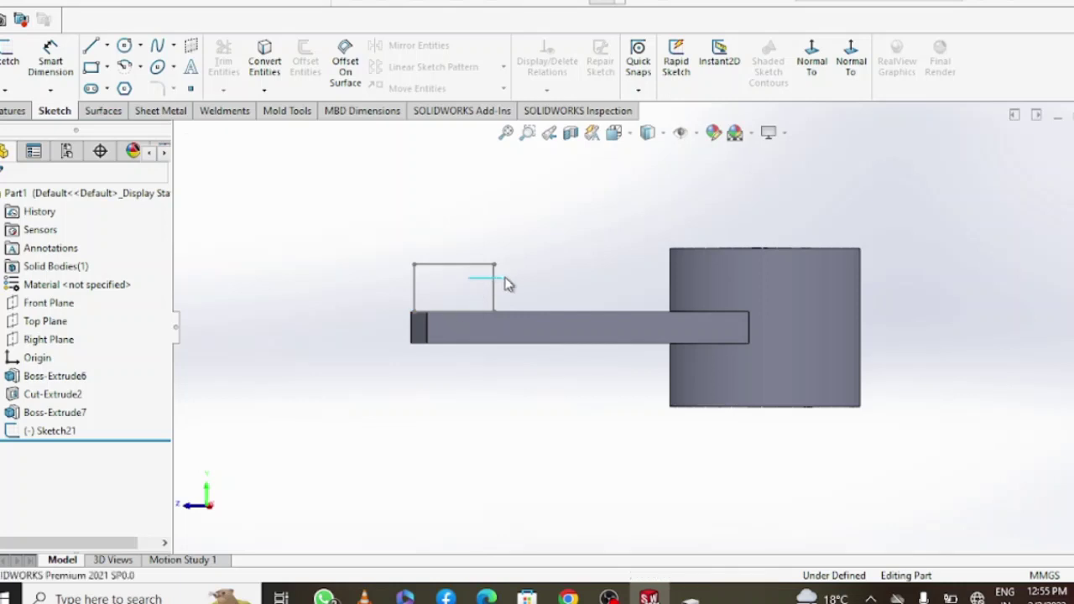
drag(493, 313, 521, 312)
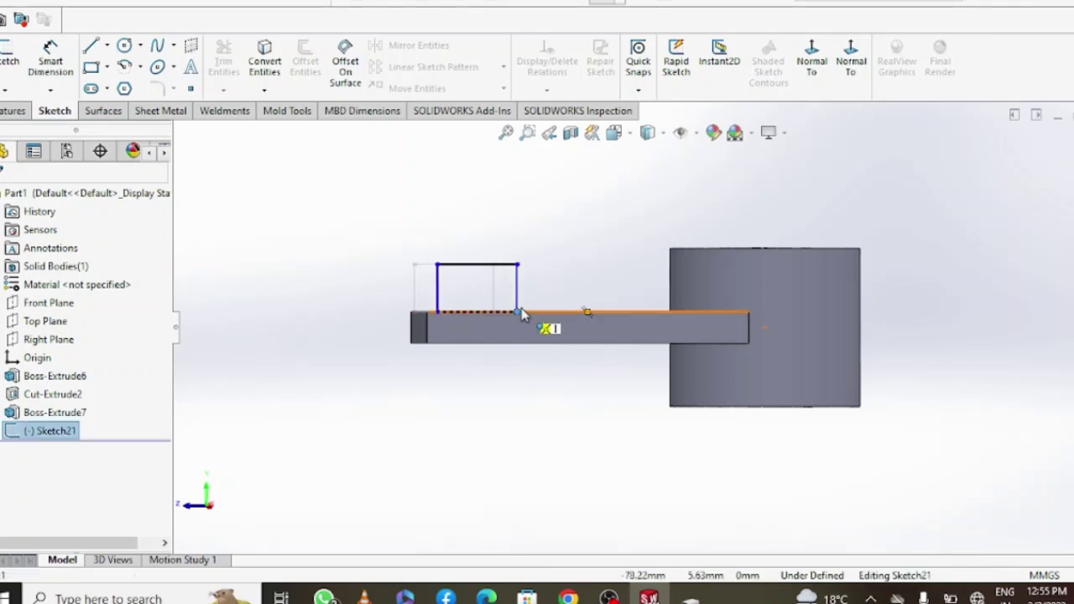
ctrl+click(430, 312)
click(472, 235)
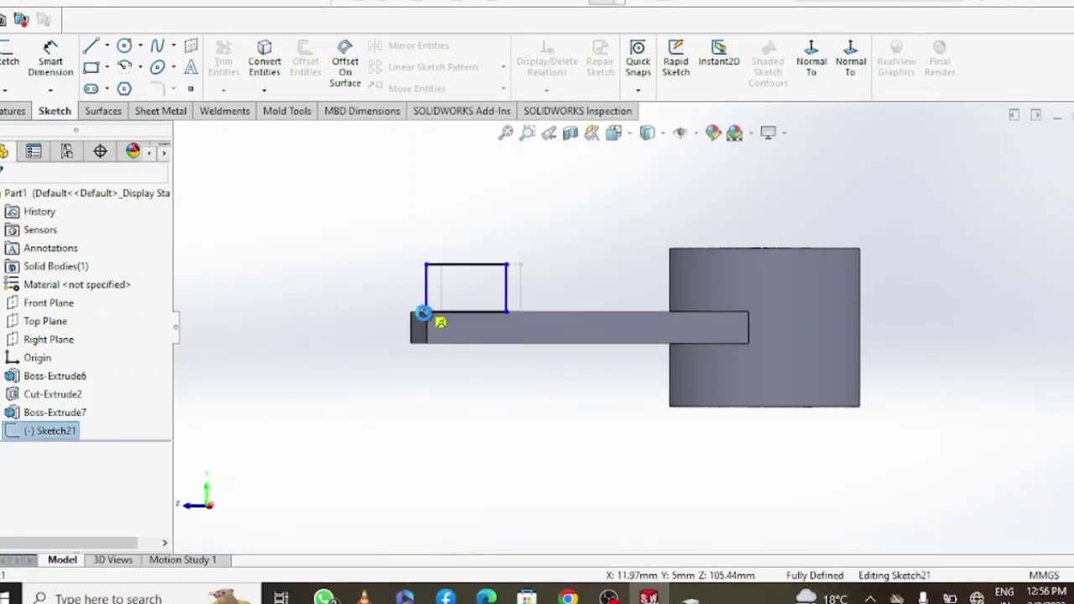
- Round the rectangle's top with a 25 mm circle and trim away the lower arc
click(123, 45)
click(464, 263)
click(504, 262)
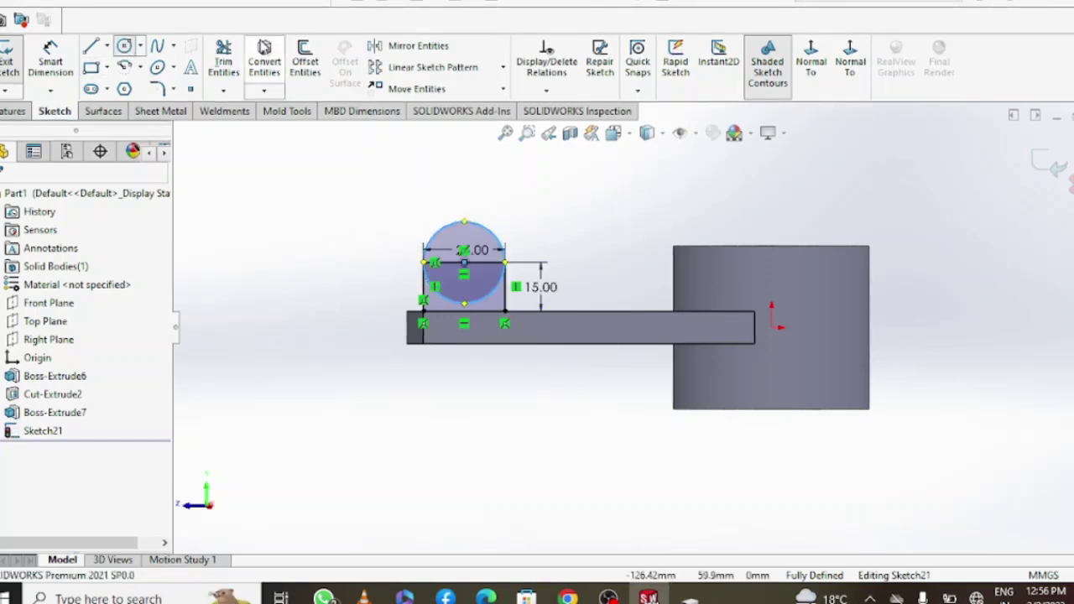
click(223, 57)
drag(493, 303, 491, 248)
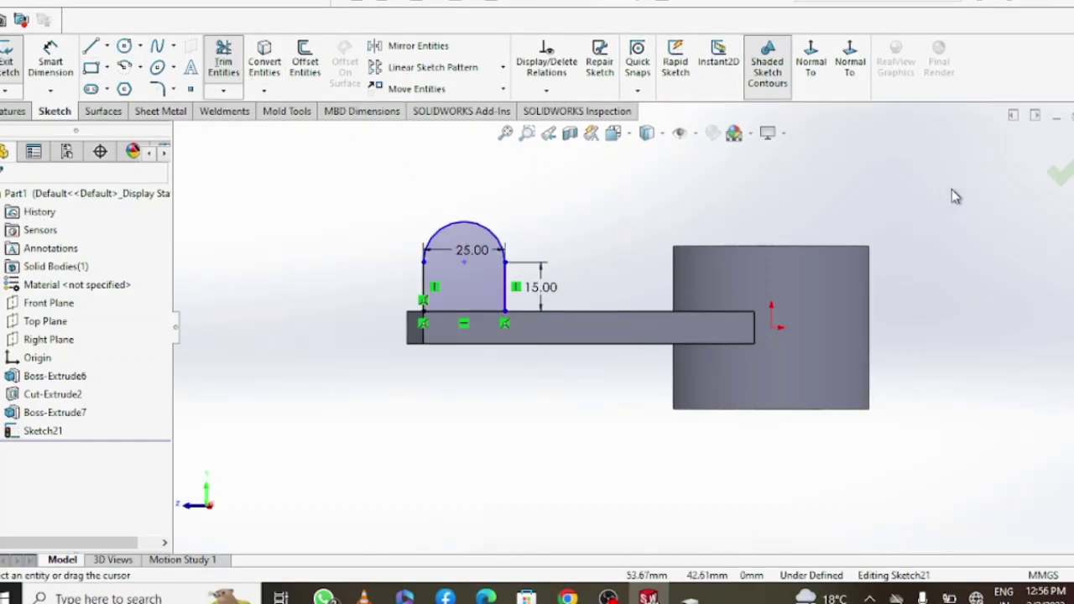
click(12, 111)
click(16, 72)
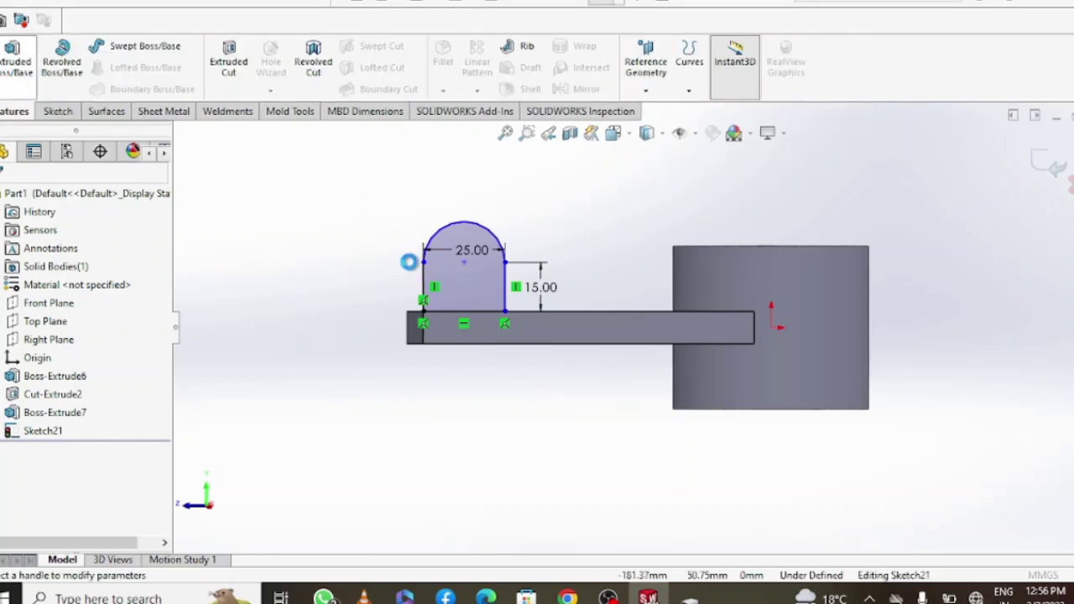
- Extrude the round-topped profile 9 mm Blind in the reversed direction, discarding a trial second direction
click(6, 299)
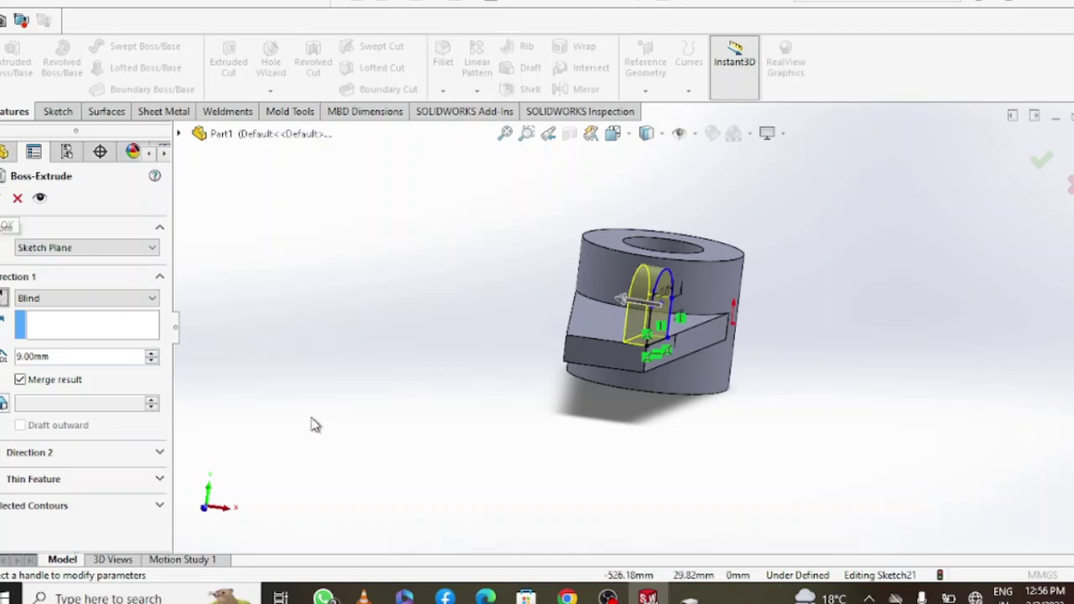
click(3, 453)
click(136, 496)
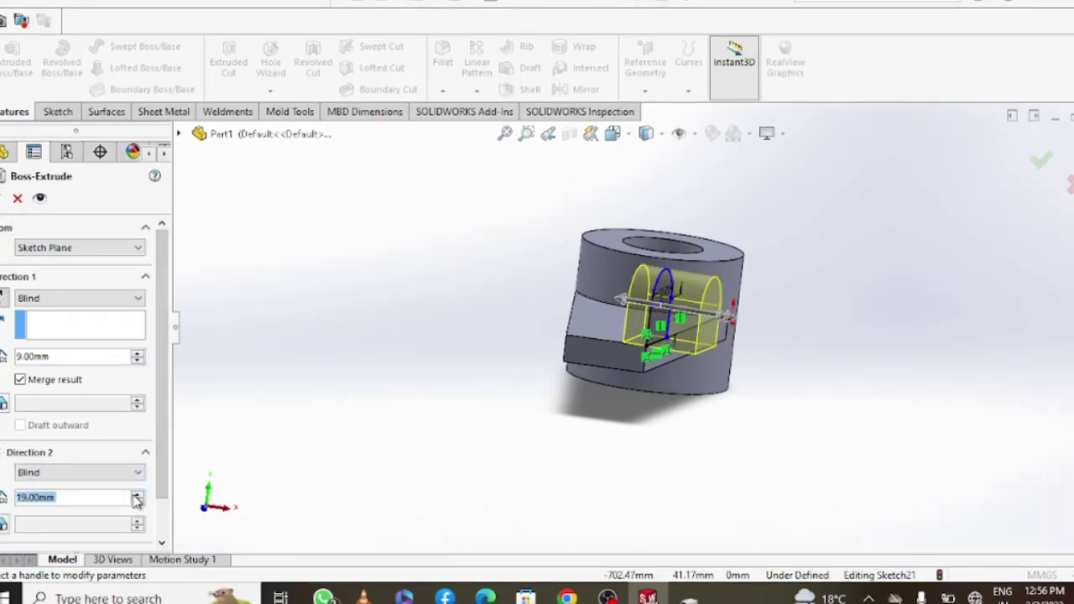
click(136, 501)
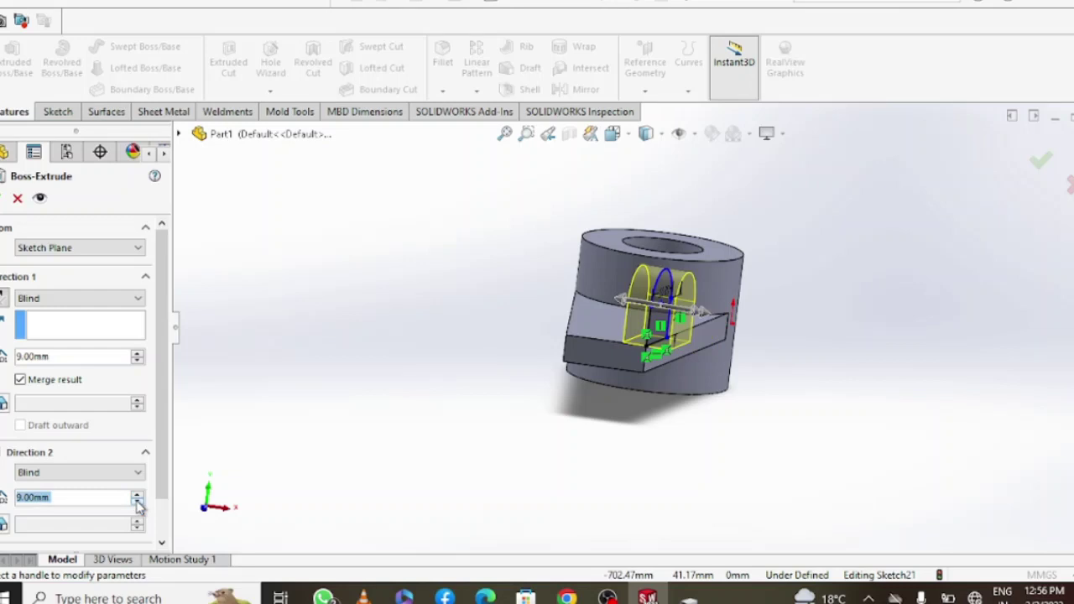
click(3, 453)
click(3, 199)
middle_drag(424, 345, 842, 282)
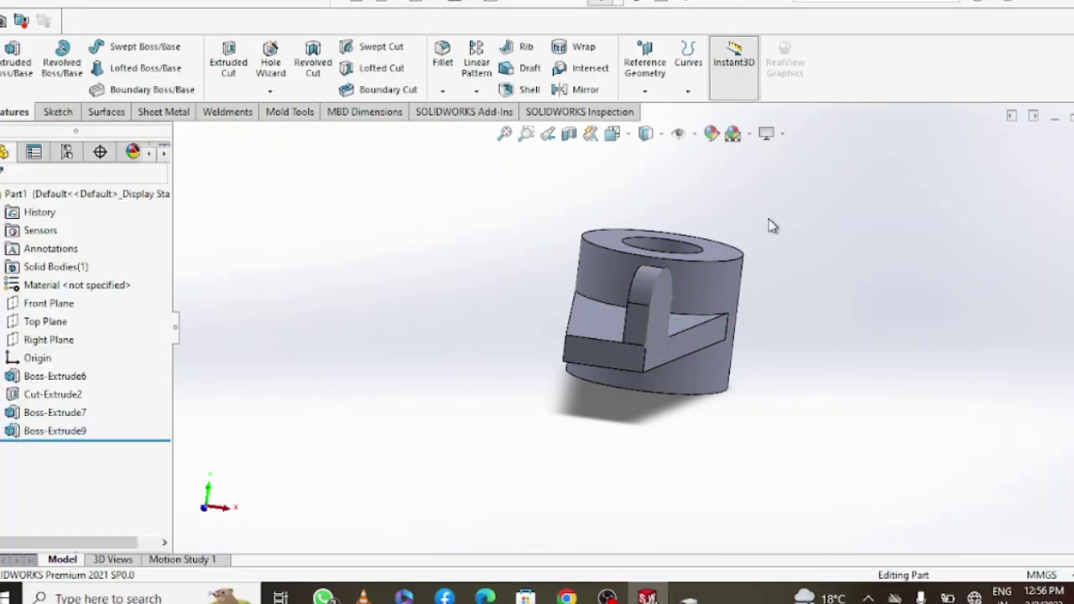
- On the front face, sketch a Ø12 circle centred on the lug's rounded top
click(537, 256)
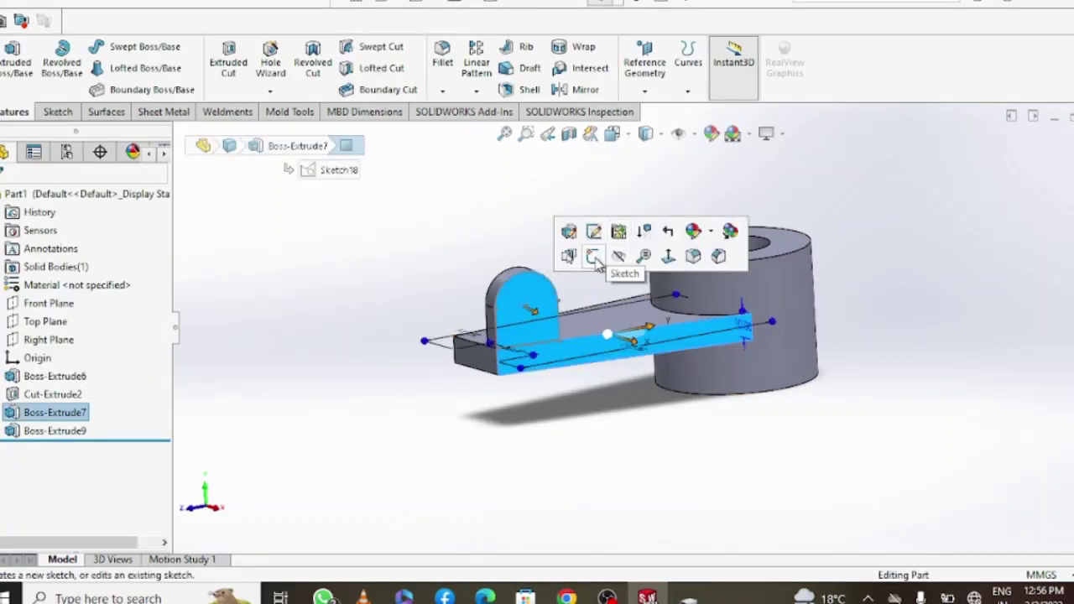
click(626, 256)
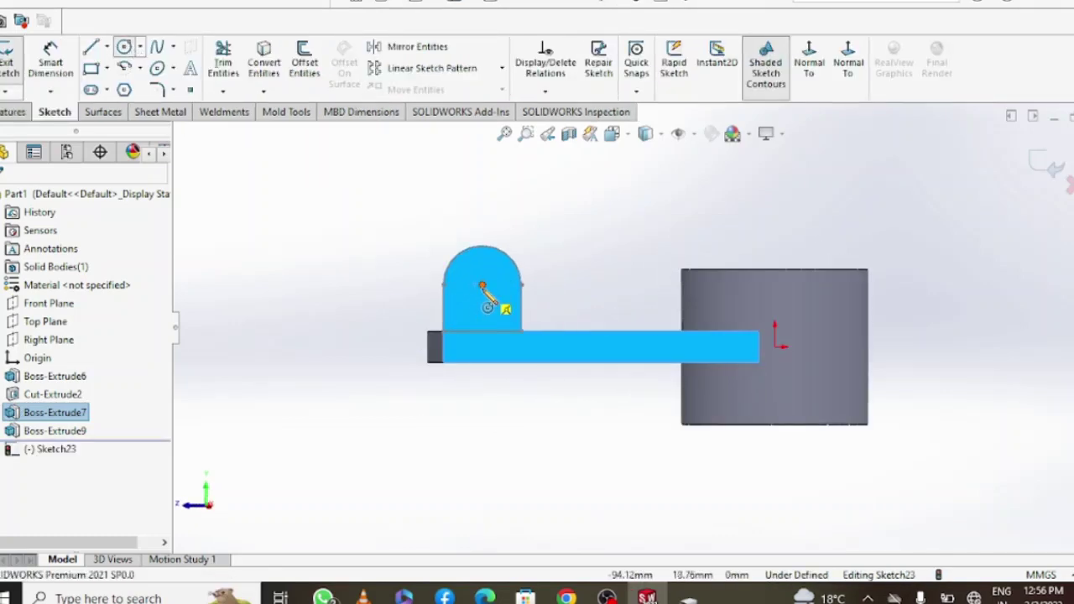
click(482, 285)
click(500, 285)
click(72, 80)
click(497, 277)
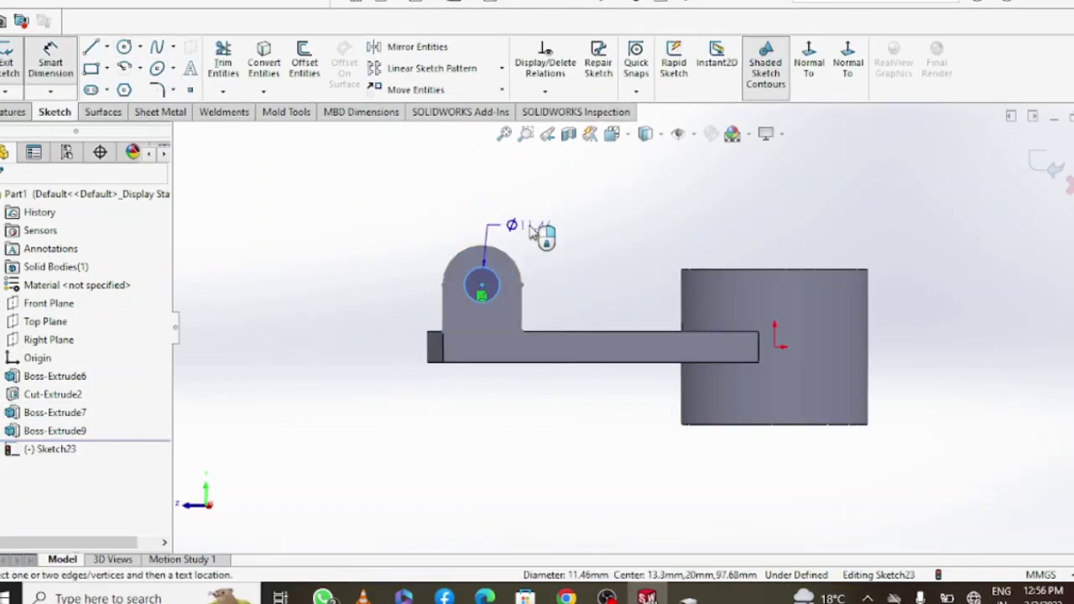
click(533, 233)
text(12)
key(Return)
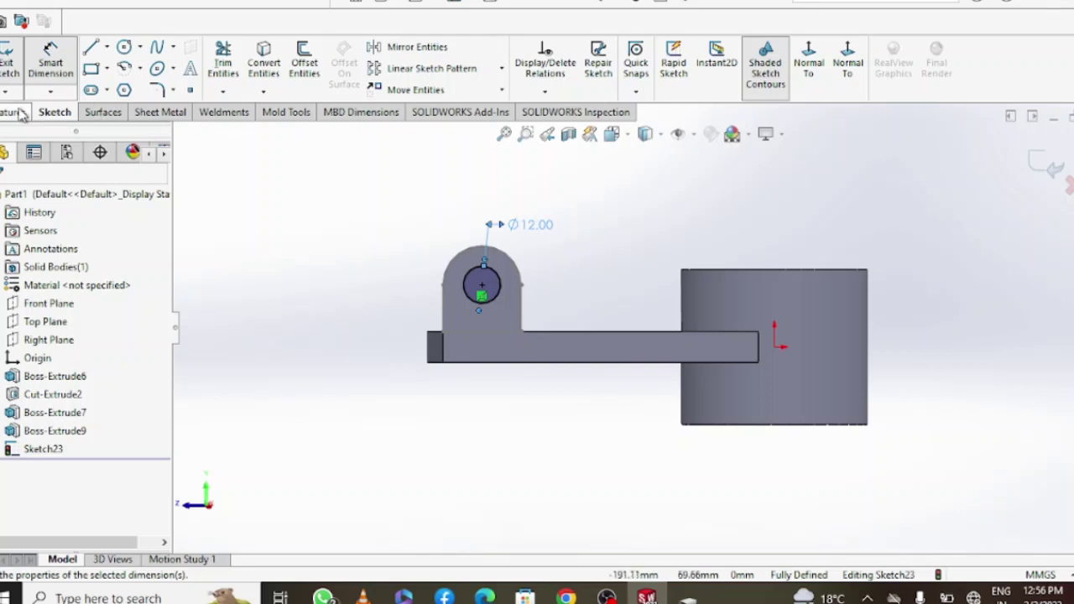
- Extrude-cut the Ø12 hole through the lug, then bring up the pattern features list
click(15, 112)
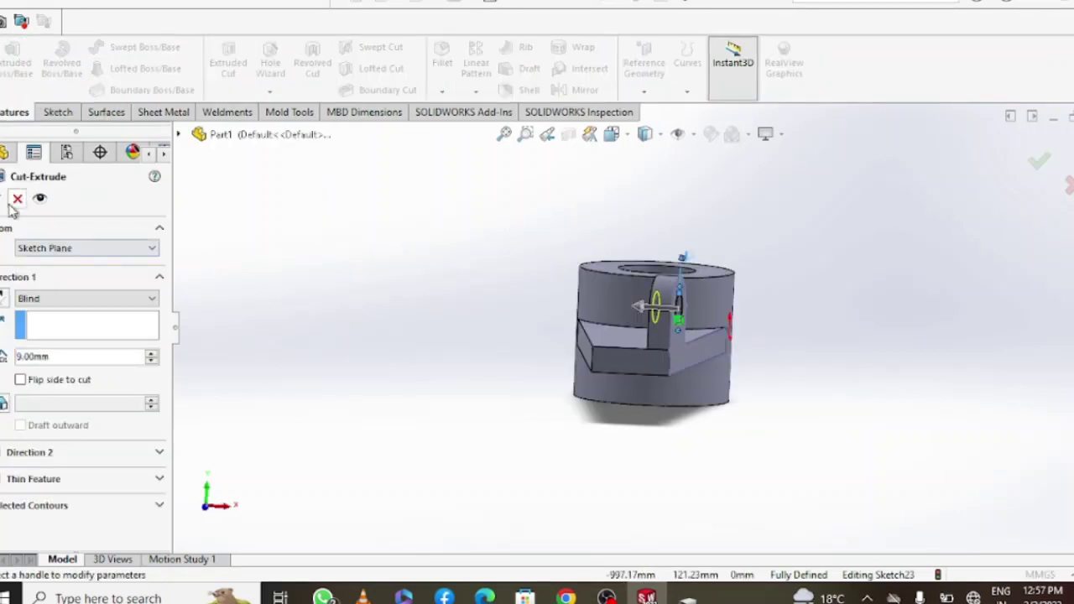
click(17, 201)
middle_drag(892, 263, 833, 266)
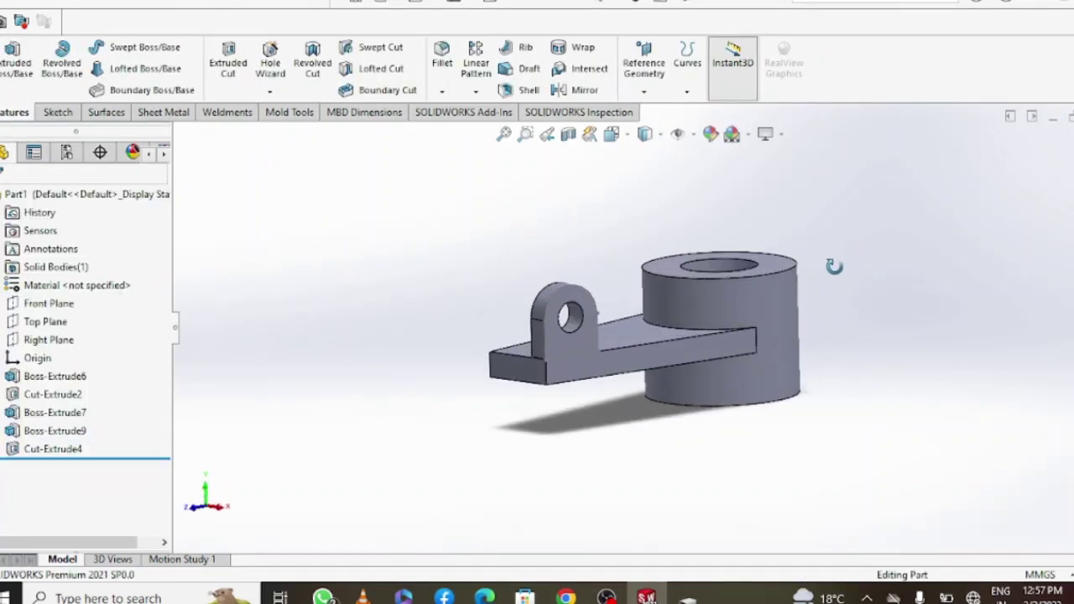
click(586, 340)
click(444, 207)
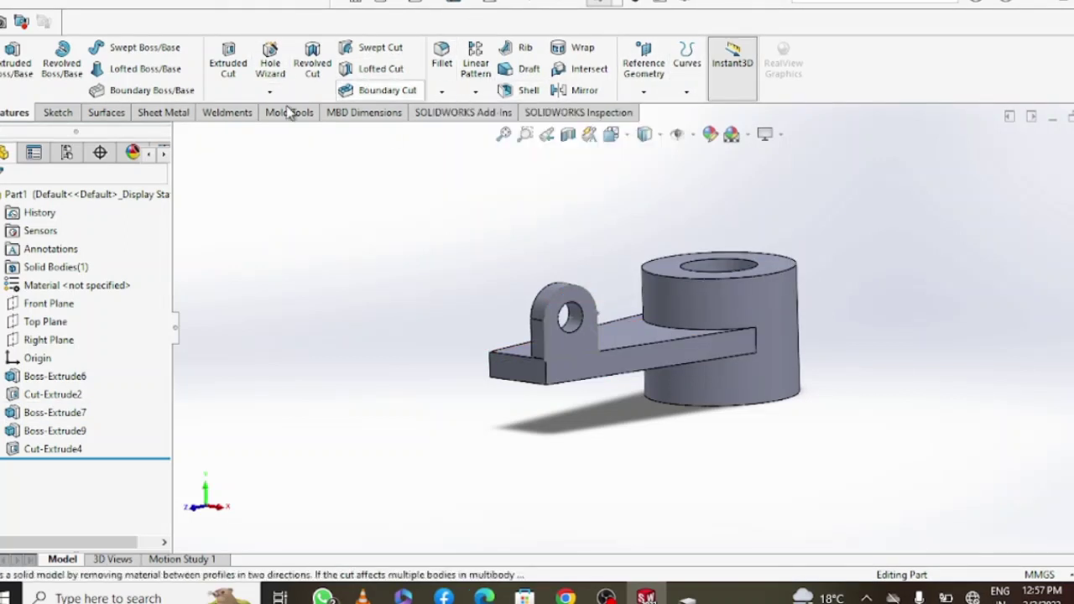
click(473, 94)
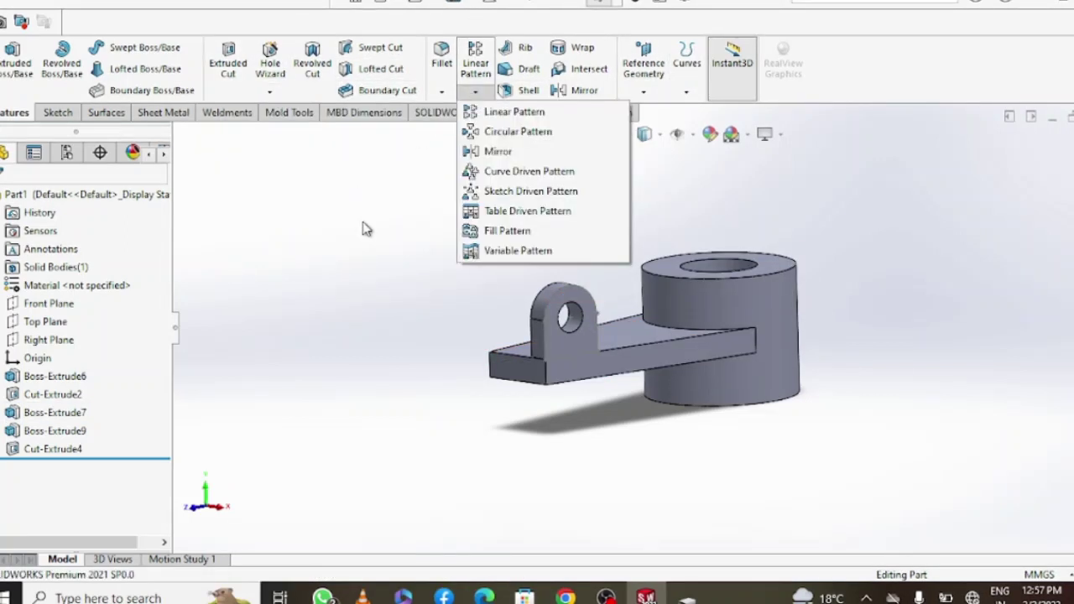